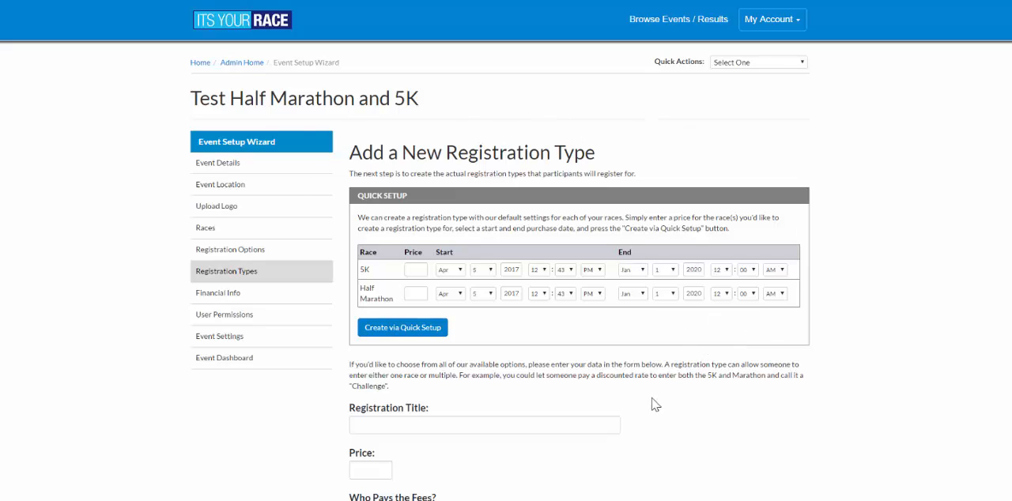
pyautogui.moveTo(359, 196); pyautogui.dragTo(430, 200)
pyautogui.click(432, 204)
pyautogui.moveTo(365, 270); pyautogui.dragTo(387, 302)
pyautogui.click(380, 211)
# - Enter "Half Marathon Adult" as the new registration type's title and set its price to 40
pyautogui.scroll(-3, 586, 345)
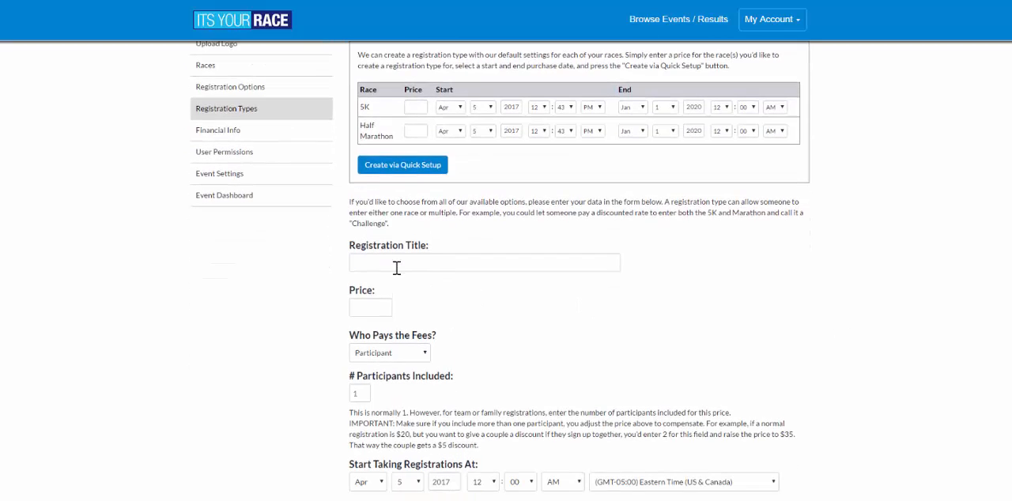
pyautogui.click(396, 263)
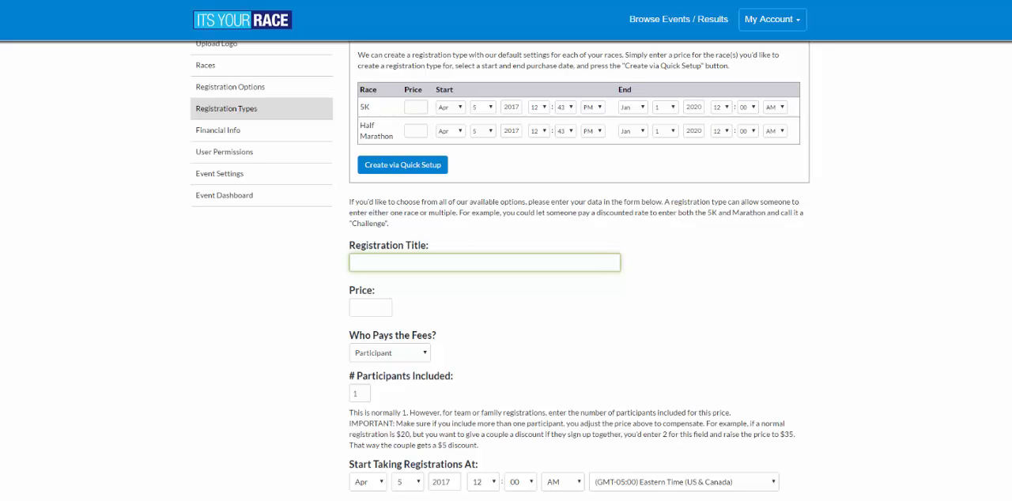
pyautogui.write('Half Marathon Adult')
pyautogui.press('Tab')
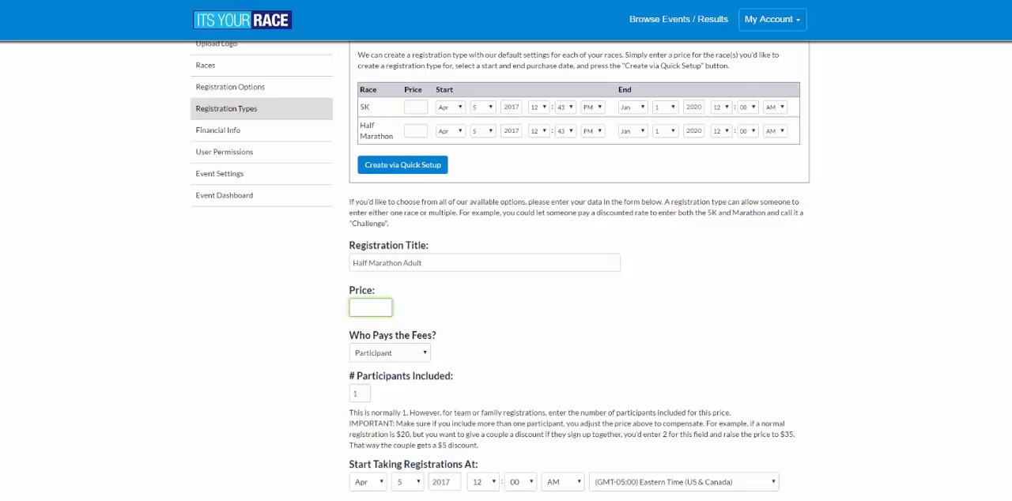
pyautogui.write('40')
pyautogui.press('Tab')
# - Set the date to stop taking registrations to Apr 30, 2019
pyautogui.scroll(-2, 359, 309)
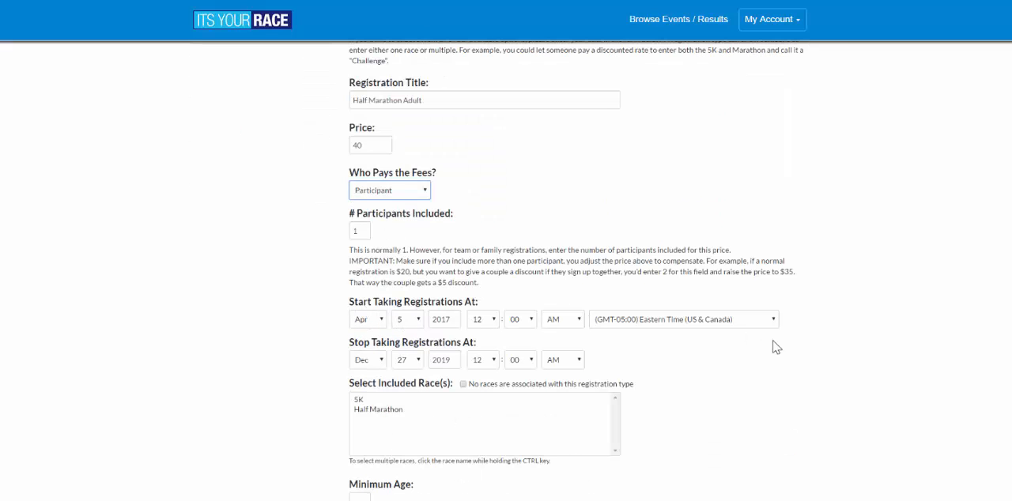
pyautogui.click(404, 364)
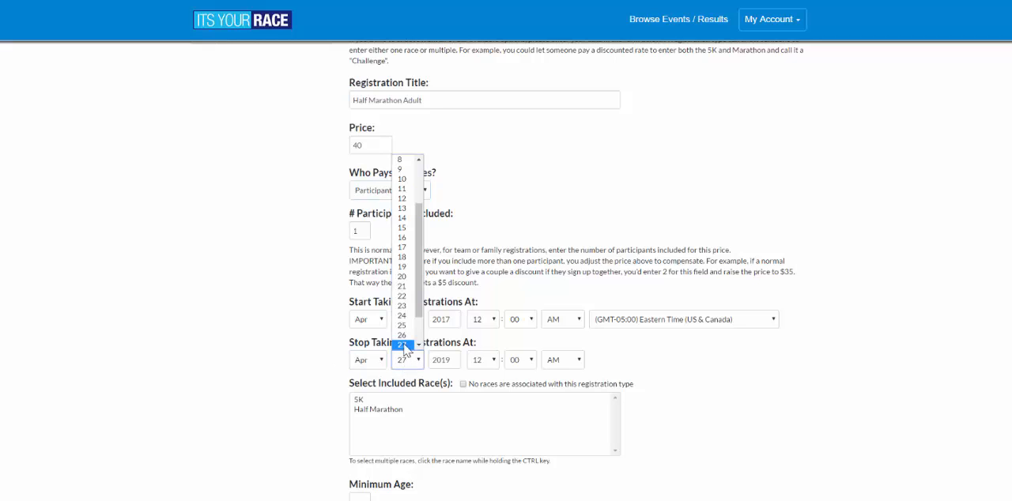
pyautogui.scroll(-1, 404, 347)
pyautogui.click(402, 335)
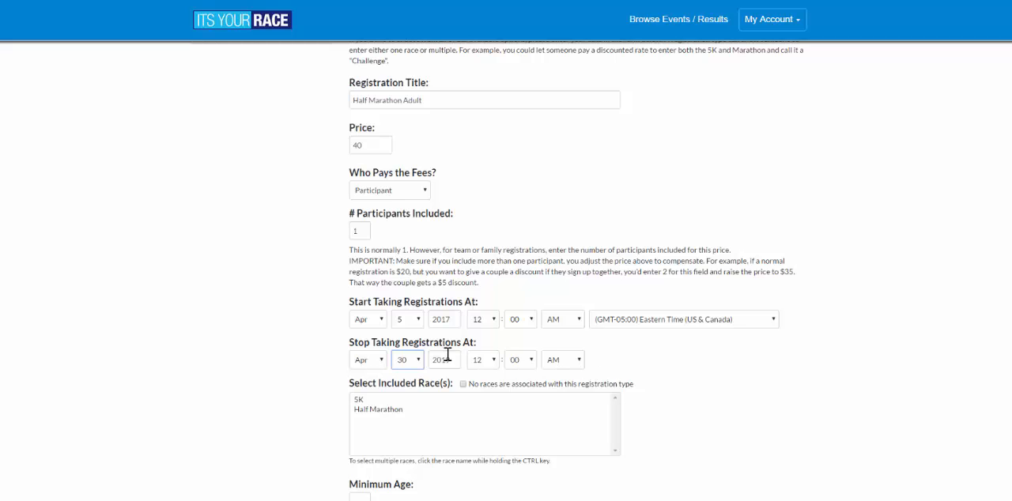
# - Include the Half Marathon race in the registration type and set the minimum age to 18
pyautogui.scroll(-1, 729, 383)
pyautogui.click(371, 355)
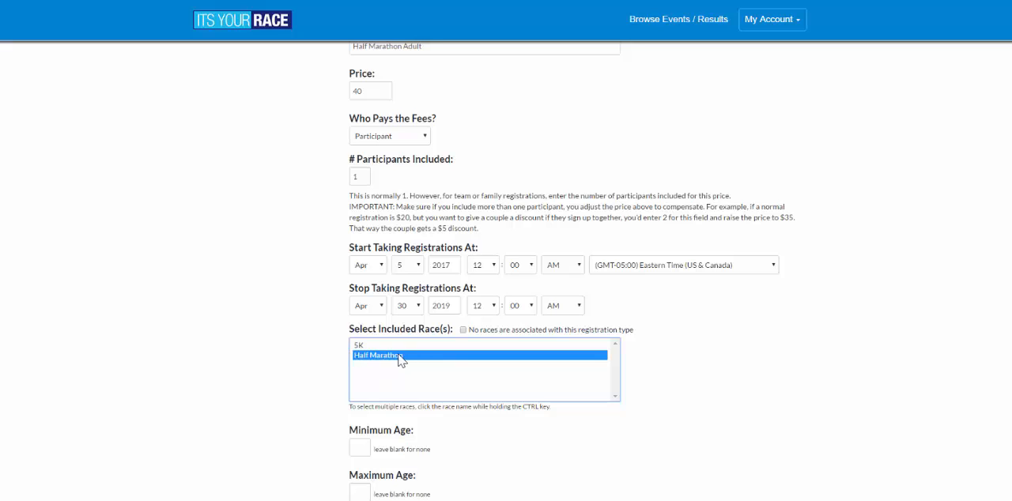
pyautogui.scroll(-1, 759, 476)
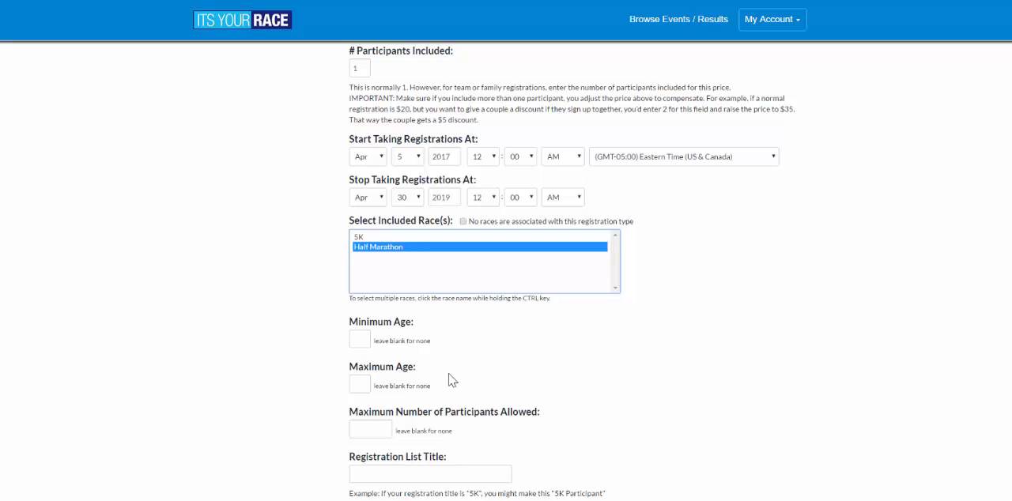
pyautogui.click(358, 338)
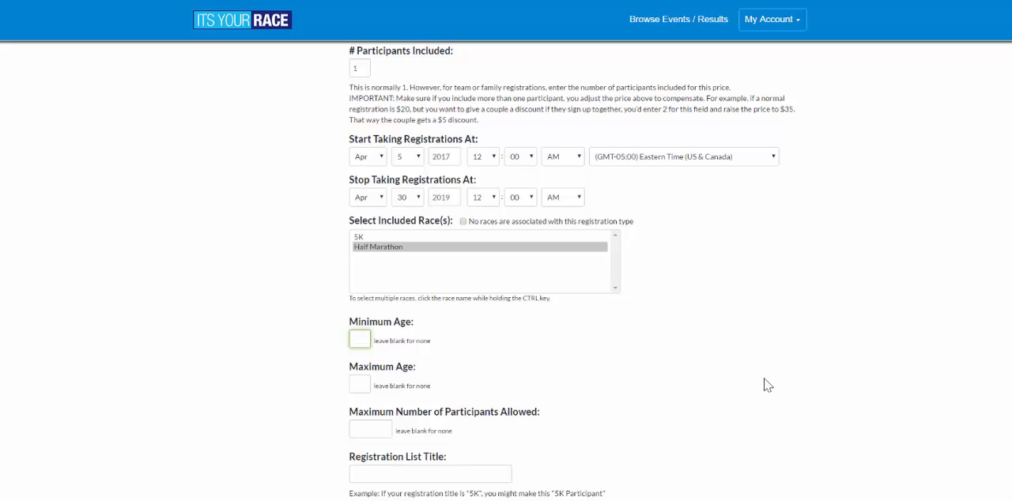
pyautogui.write('18')
# - Fill in the registration list title with the registration title's text, "Half Marathon Adult"
pyautogui.scroll(-2, 353, 283)
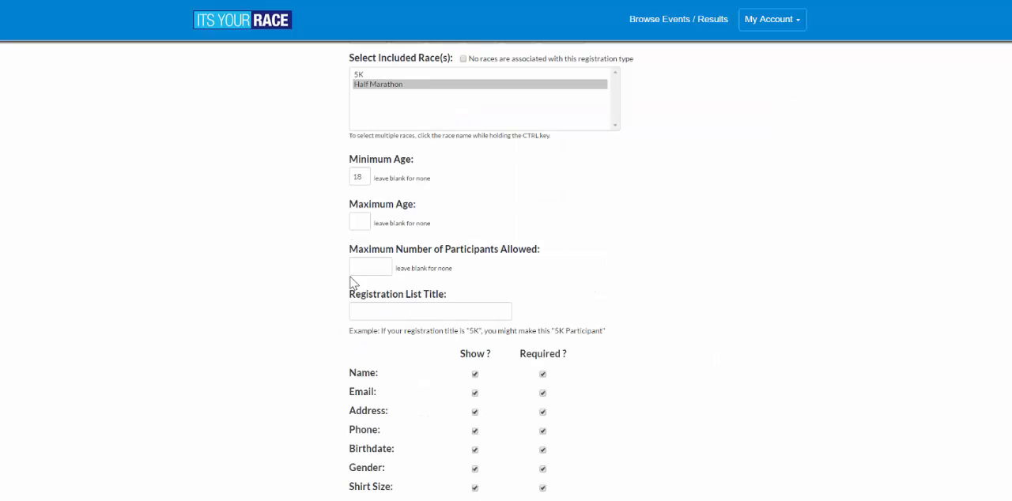
pyautogui.click(444, 314)
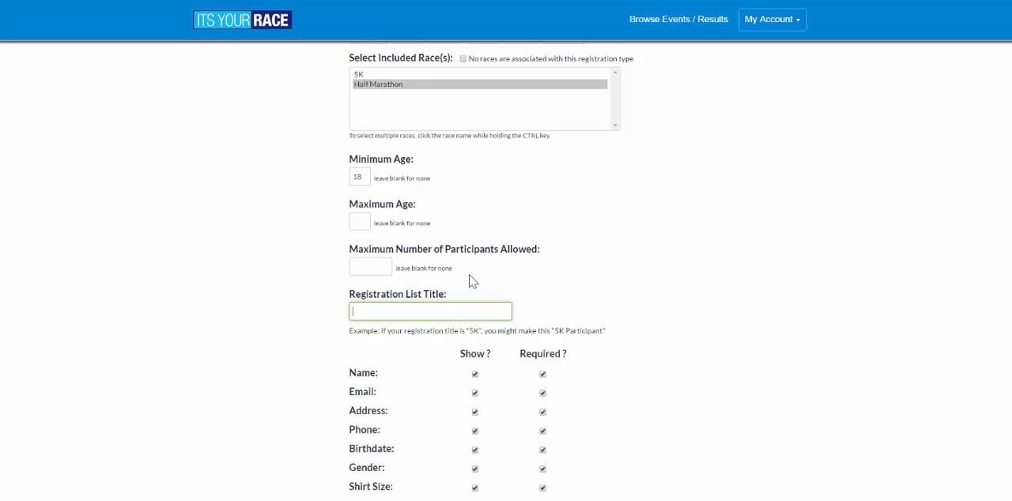
pyautogui.scroll(5, 470, 282)
pyautogui.moveTo(455, 209); pyautogui.dragTo(190, 201)
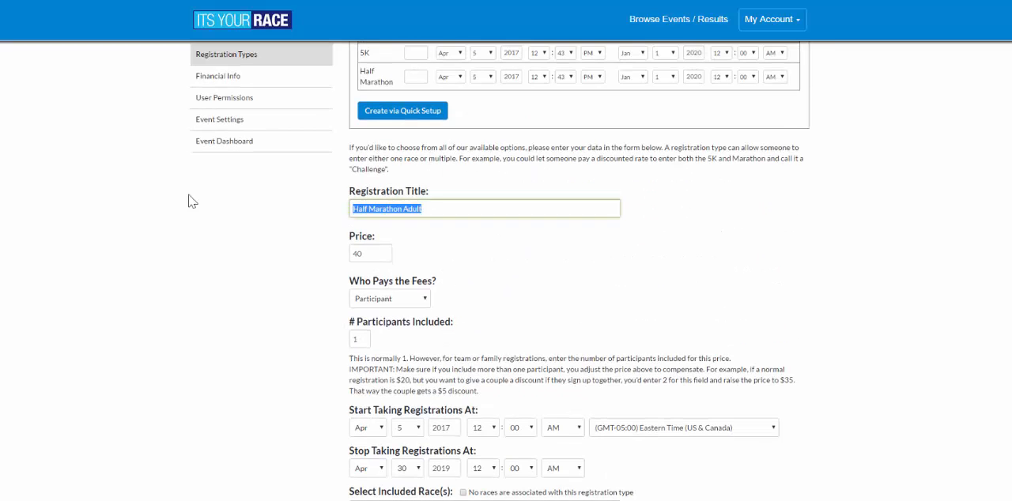
pyautogui.scroll(-2, 606, 393)
pyautogui.scroll(-5, 485, 416)
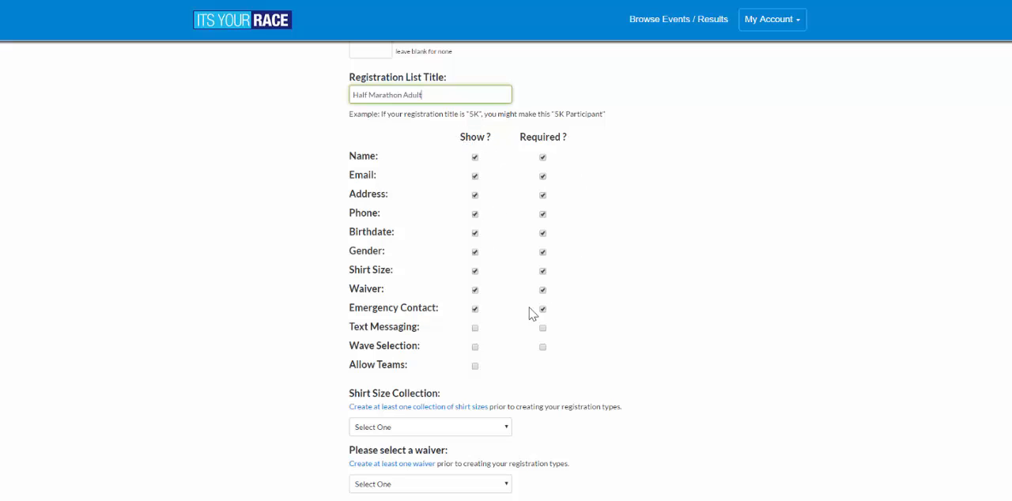
# - Turn on Allow Teams for the Half Marathon Adult registration type
pyautogui.click(485, 323)
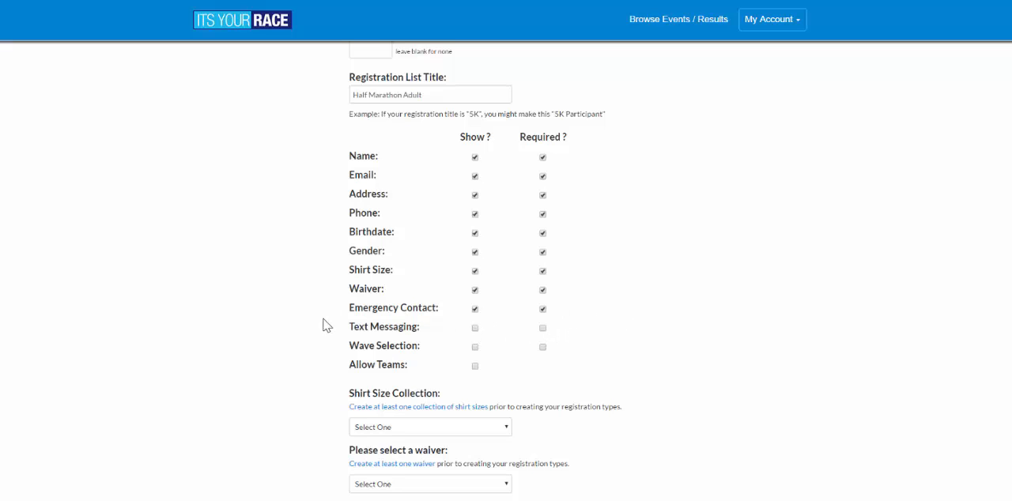
pyautogui.moveTo(341, 352); pyautogui.dragTo(427, 348)
pyautogui.click(429, 356)
pyautogui.moveTo(350, 345); pyautogui.dragTo(417, 346)
pyautogui.click(427, 354)
pyautogui.moveTo(350, 365); pyautogui.dragTo(418, 363)
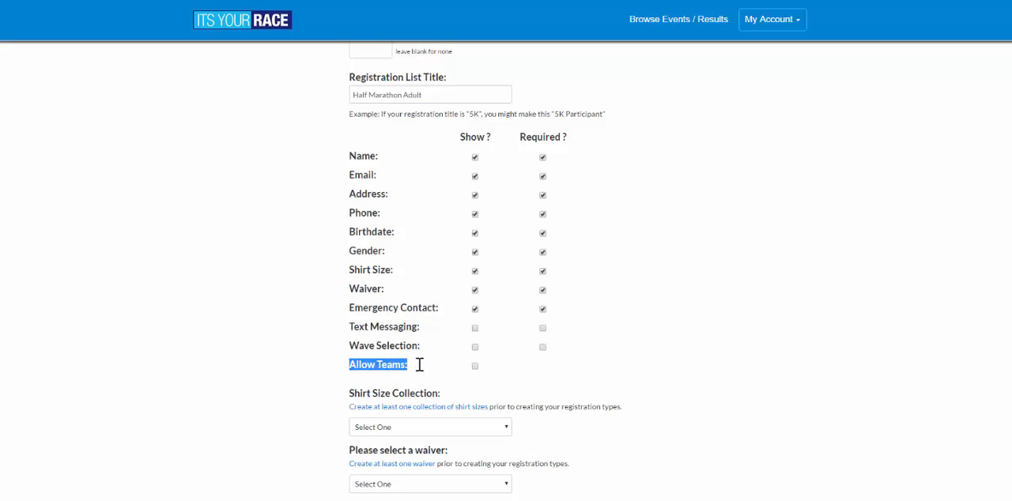
pyautogui.click(446, 374)
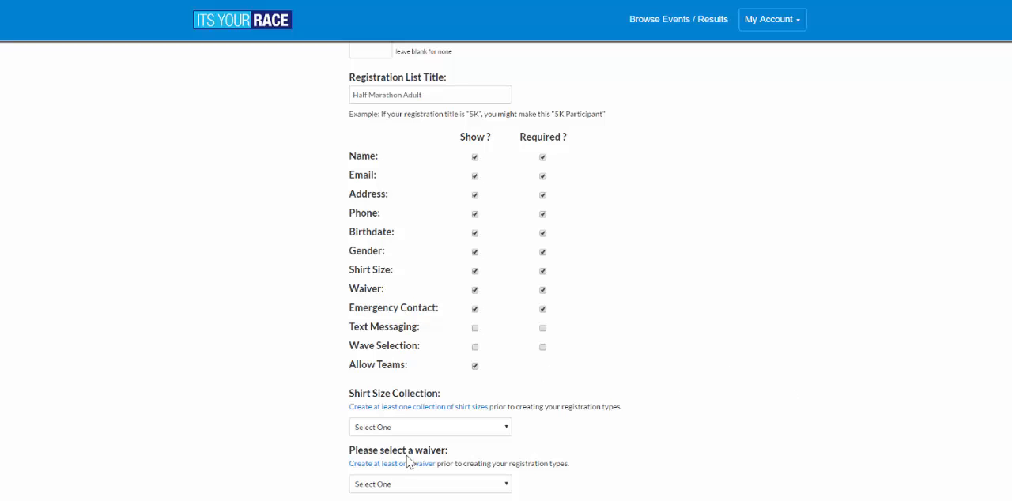
# - Assign the Half Tech Shirts collection as the registration type's shirt sizes
pyautogui.moveTo(362, 395); pyautogui.dragTo(450, 393)
pyautogui.click(451, 393)
pyautogui.scroll(-2, 617, 411)
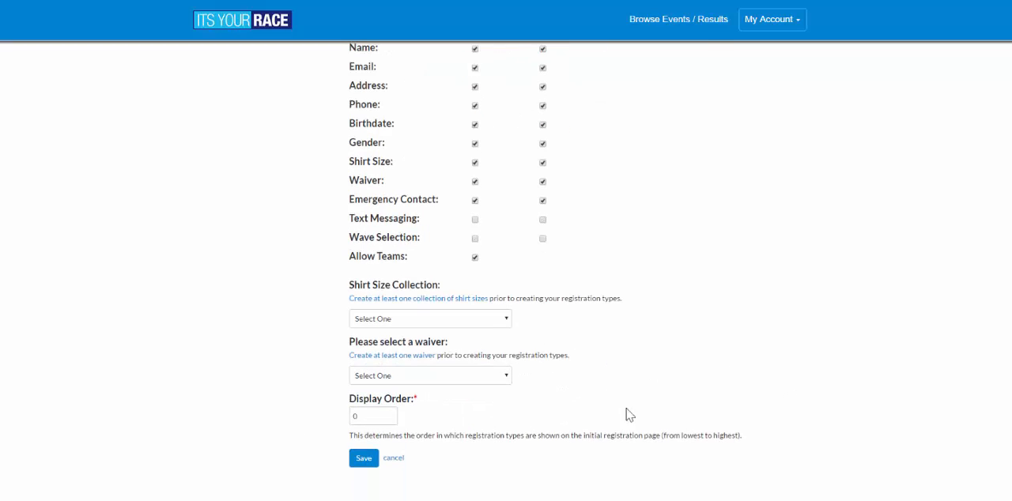
pyautogui.click(479, 321)
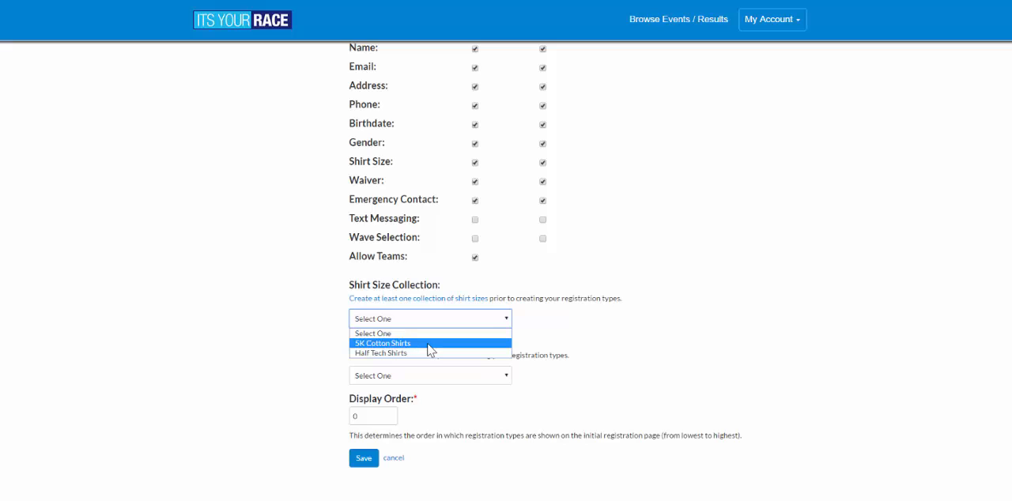
pyautogui.click(379, 353)
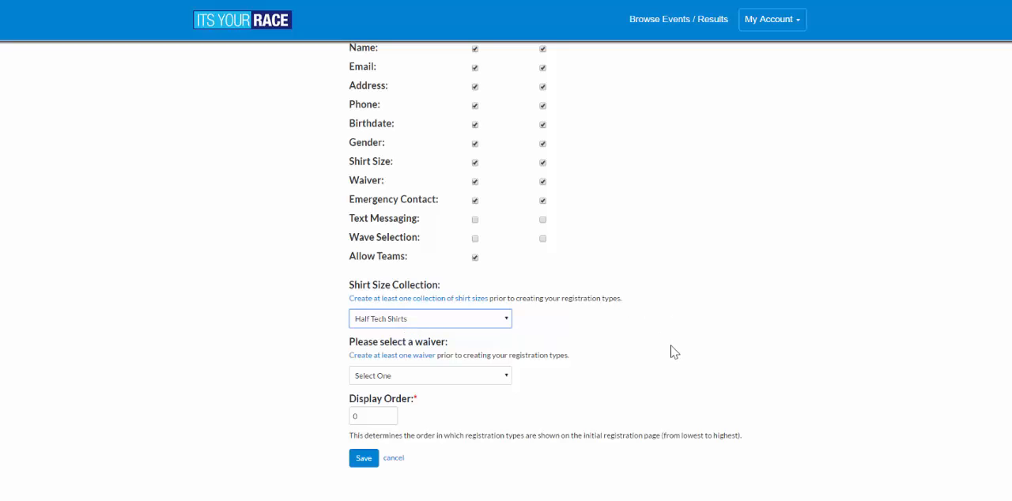
# - Choose the half marathon waiver and save the registration type
pyautogui.scroll(-3, 671, 353)
pyautogui.click(422, 269)
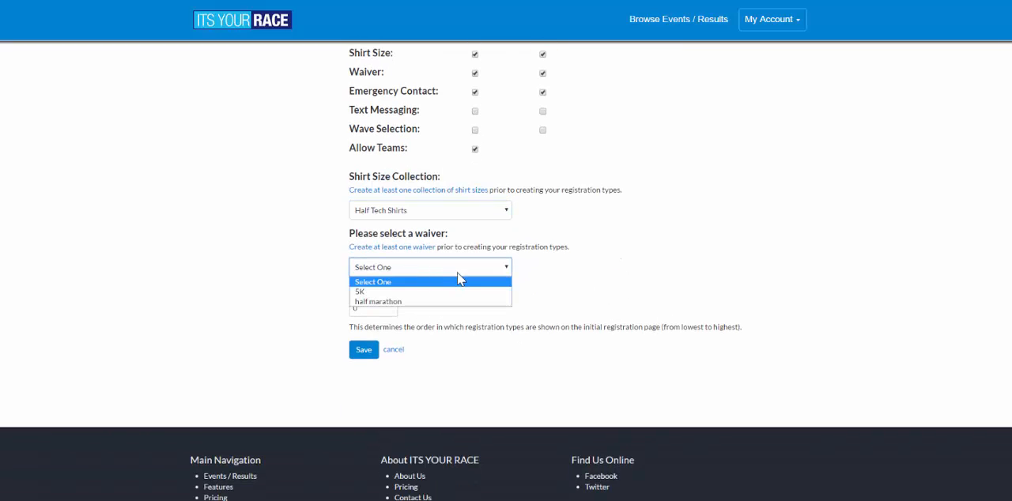
pyautogui.click(399, 303)
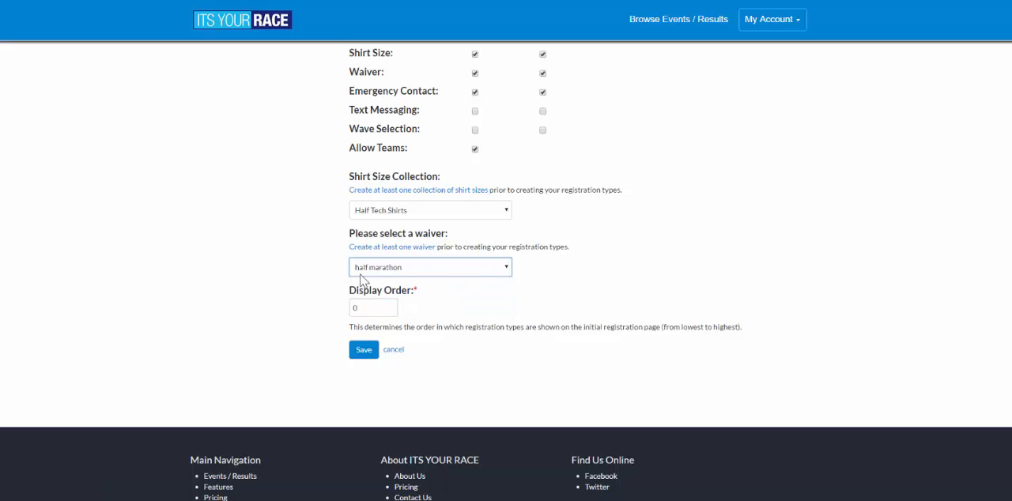
pyautogui.press('Tab')
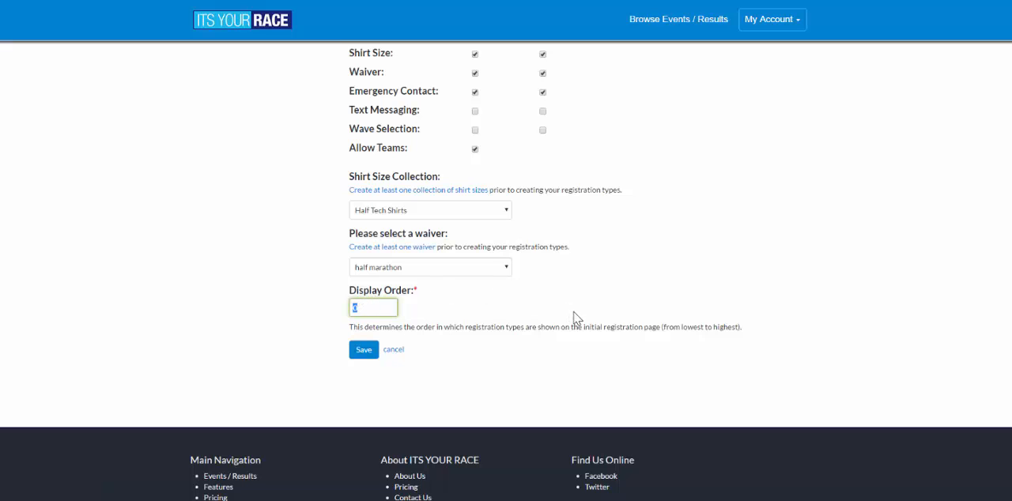
pyautogui.click(365, 355)
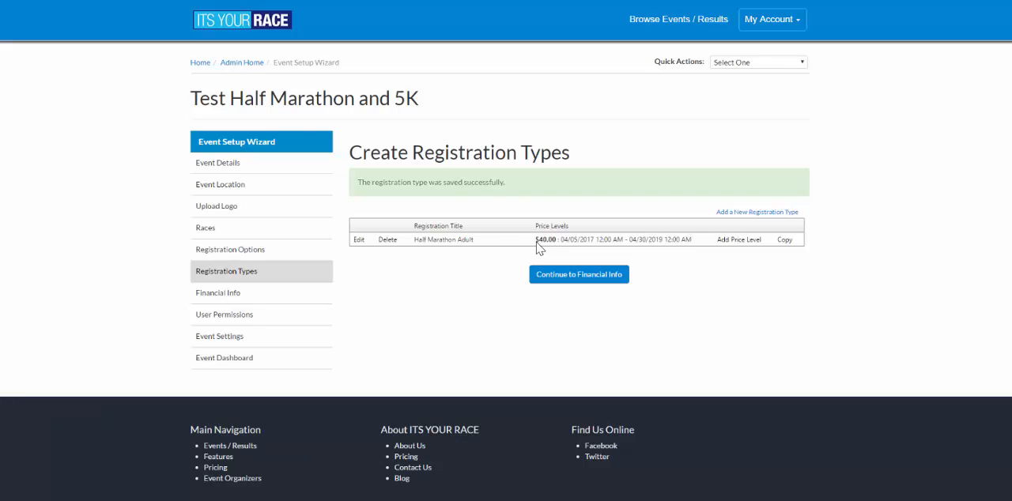
# - Examine the price and the start and end dates listed for the Half Marathon Adult registration type
pyautogui.moveTo(536, 241); pyautogui.dragTo(591, 242)
pyautogui.click(587, 242)
pyautogui.click(596, 241)
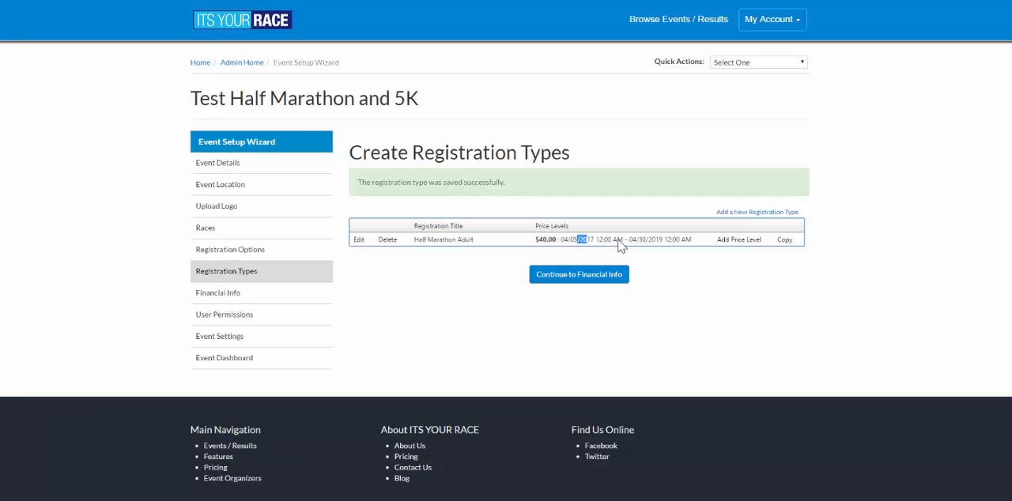
pyautogui.moveTo(632, 249); pyautogui.dragTo(694, 250)
pyautogui.click(676, 246)
pyautogui.moveTo(630, 246); pyautogui.dragTo(701, 245)
pyautogui.click(702, 245)
# - Start a new price level for Half Marathon Adult with a price of 50 and a registration start day of Apr 30
pyautogui.click(741, 242)
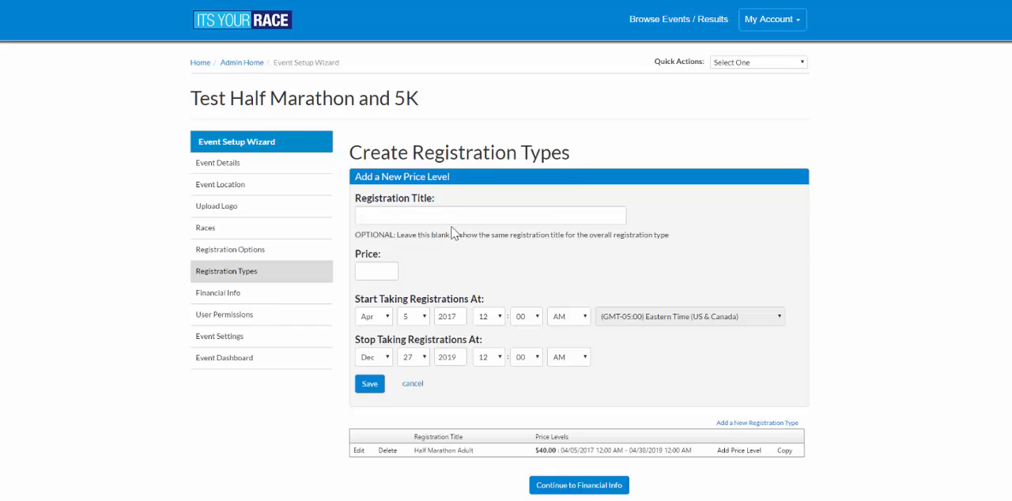
pyautogui.click(381, 272)
pyautogui.write('50')
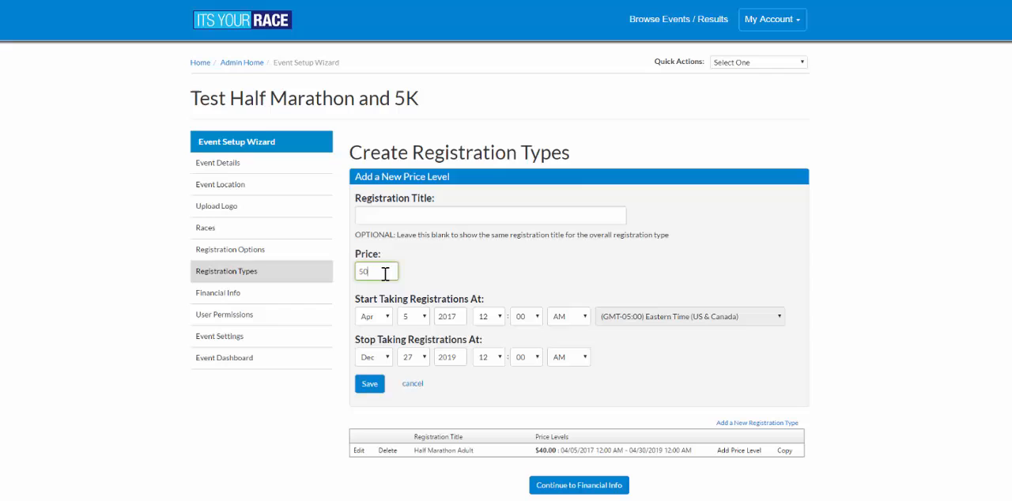
pyautogui.click(412, 316)
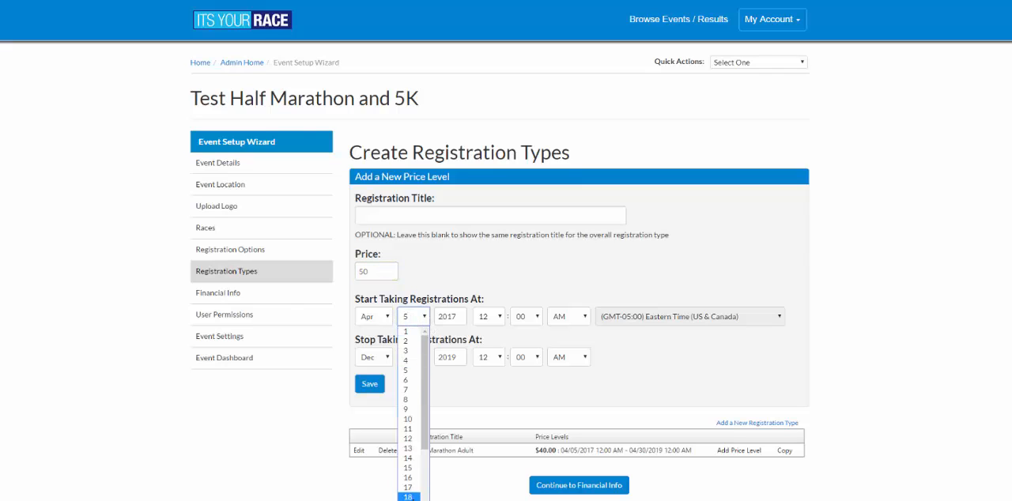
pyautogui.scroll(-3, 408, 366)
pyautogui.click(408, 500)
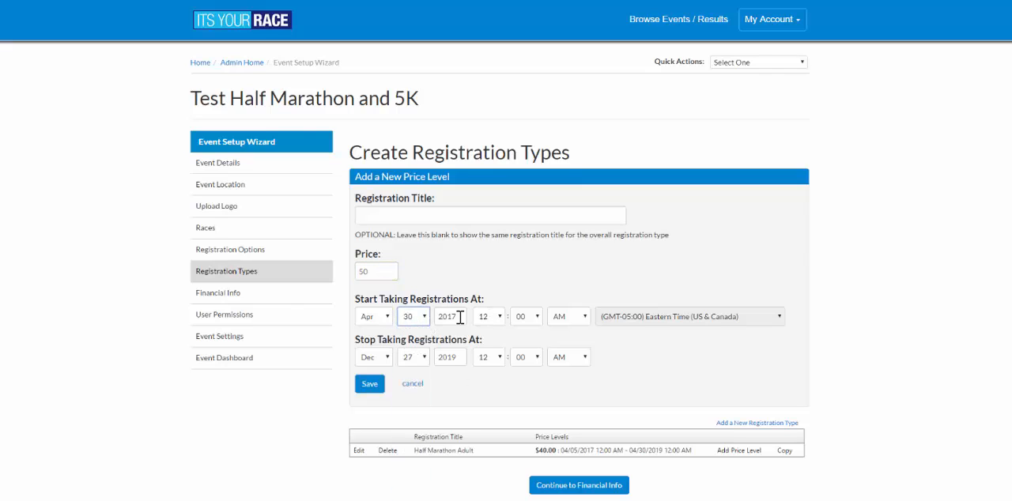
# - Set the 50-dollar price level's stop date to Jun 1, 2019, put its start year at 2019, and save it
pyautogui.click(376, 359)
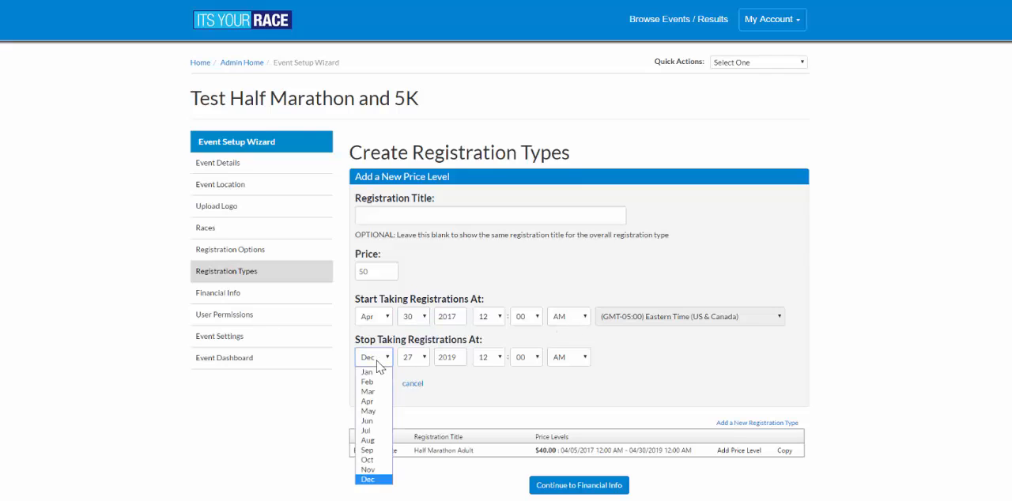
pyautogui.click(367, 420)
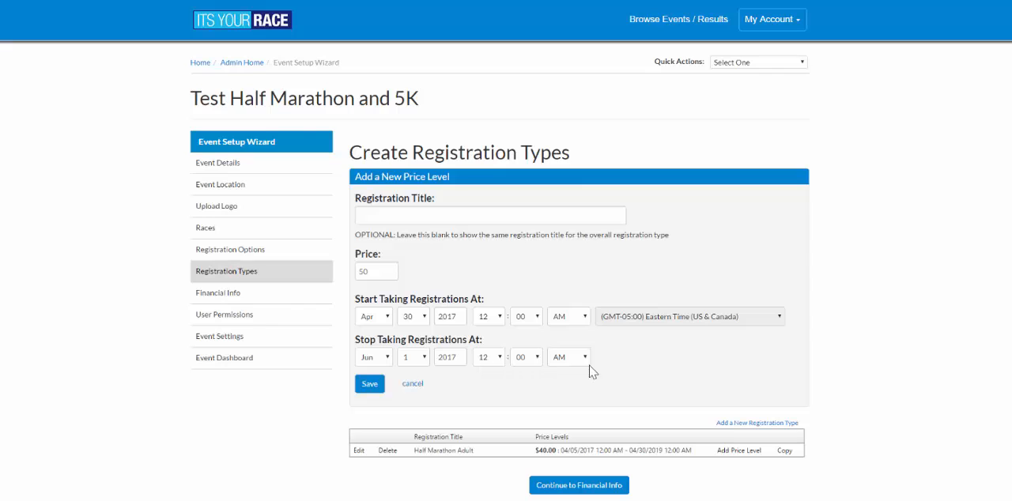
pyautogui.click(374, 392)
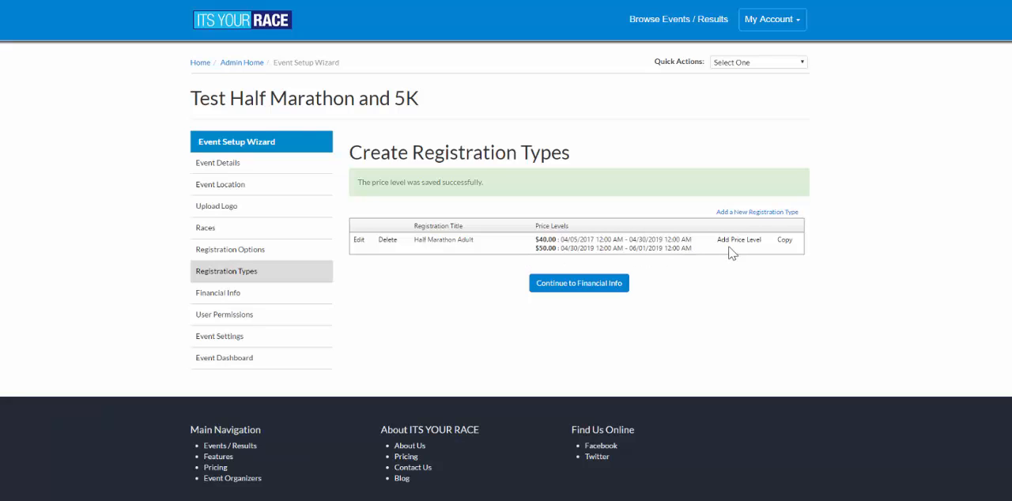
# - Start another price level for Half Marathon Adult with a registration start date of Jun 1, 2019
pyautogui.click(737, 247)
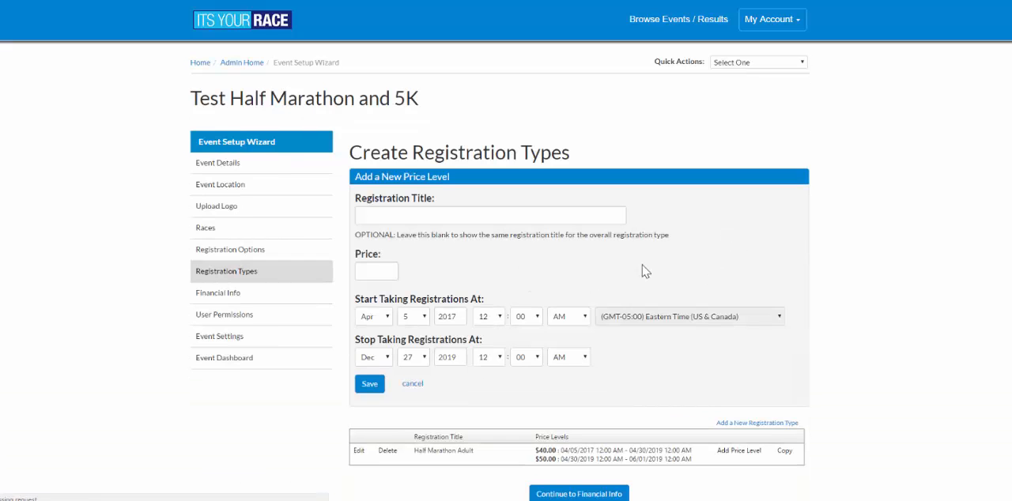
pyautogui.moveTo(630, 465); pyautogui.dragTo(691, 463)
pyautogui.click(378, 319)
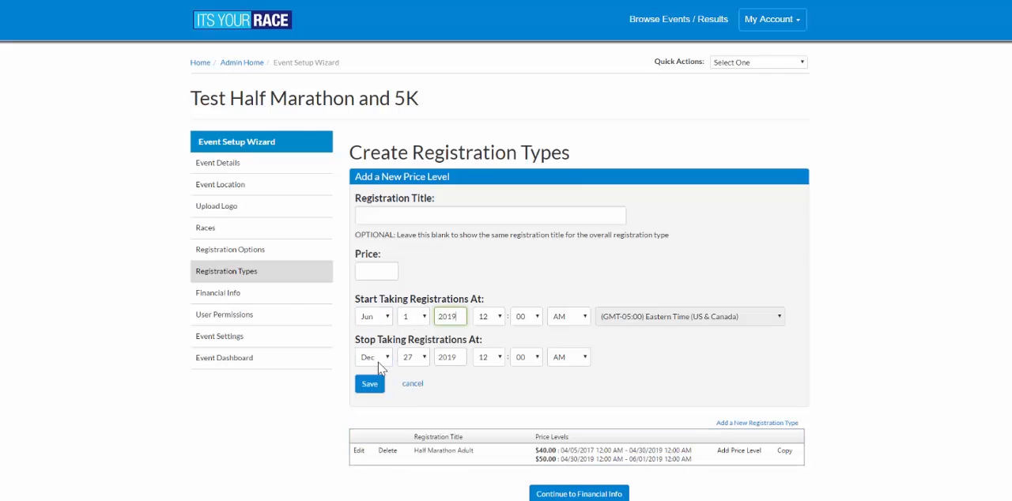
# - Set the new price level's stop date to Jul 1, enter a price of 60, and save it
pyautogui.click(379, 362)
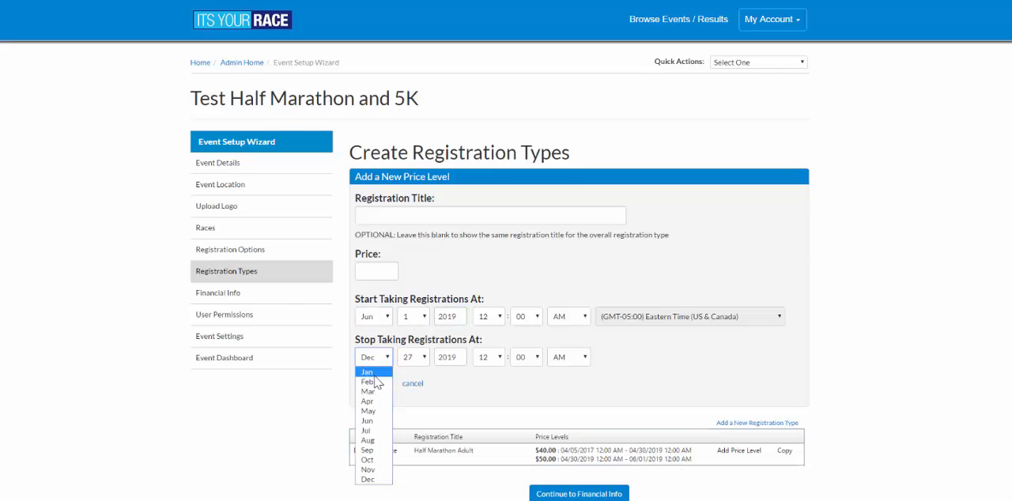
pyautogui.click(370, 430)
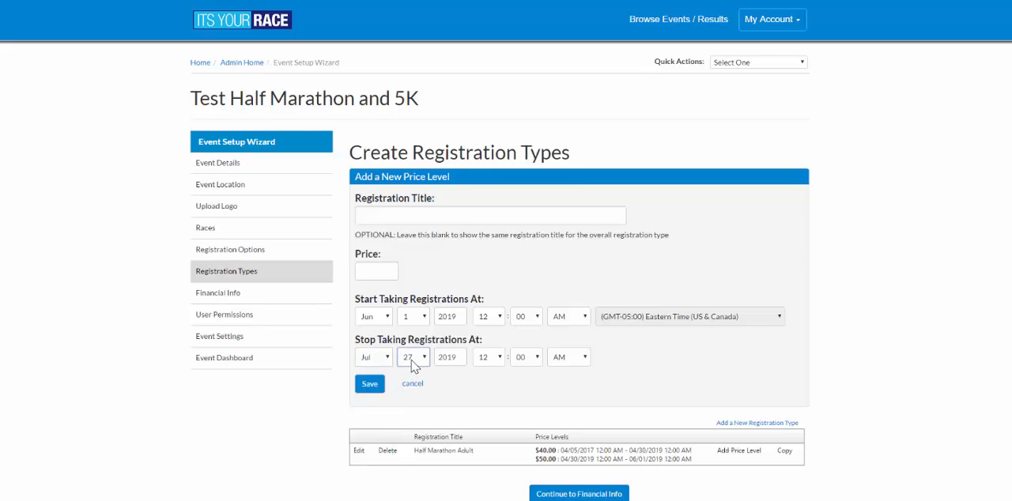
pyautogui.click(412, 357)
pyautogui.click(413, 160)
pyautogui.click(389, 271)
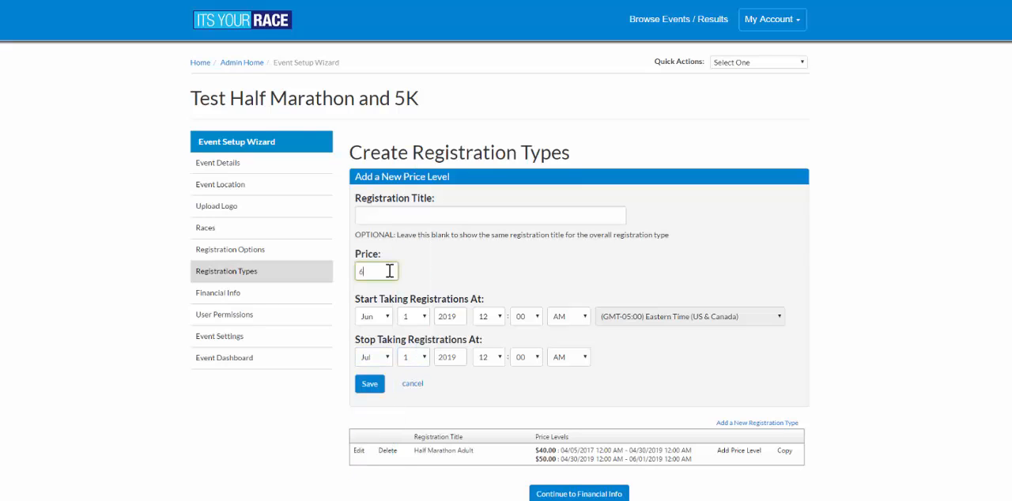
pyautogui.click(369, 385)
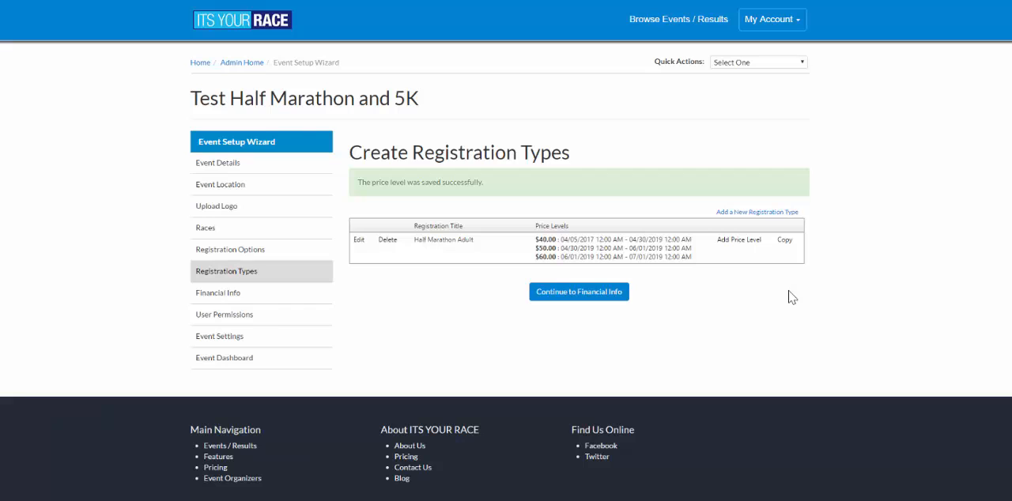
# - Start a Half Marathon Student registration type priced at 30 for the Half Marathon race, and set its maximum age to 17
pyautogui.click(755, 212)
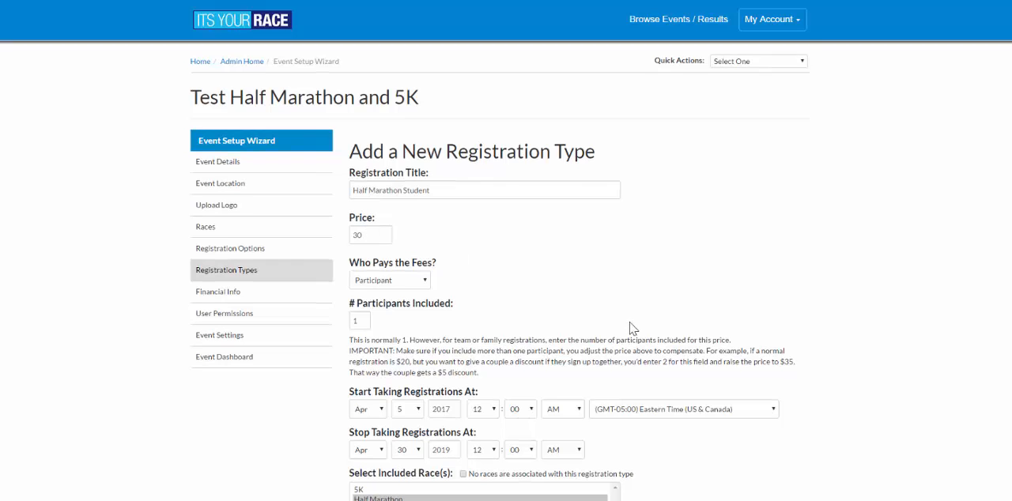
pyautogui.scroll(-2, 632, 330)
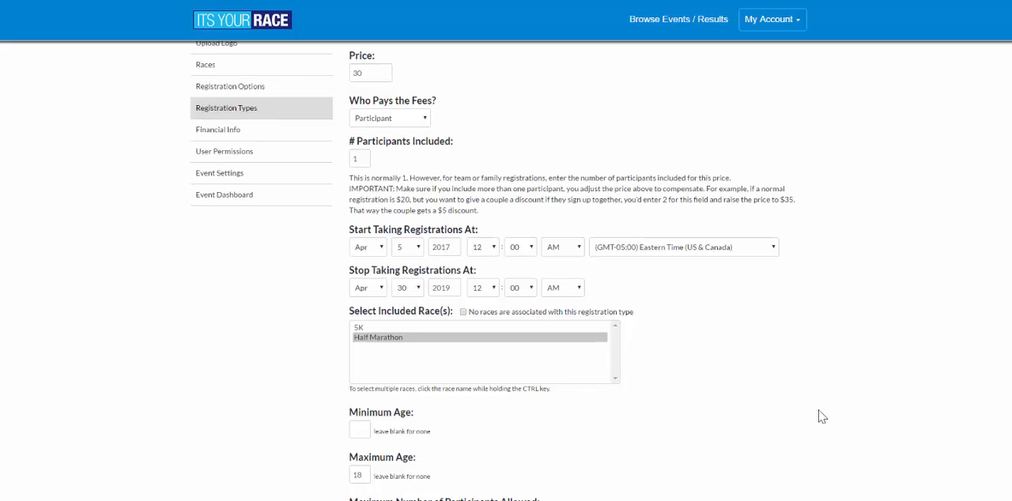
pyautogui.scroll(-3, 346, 249)
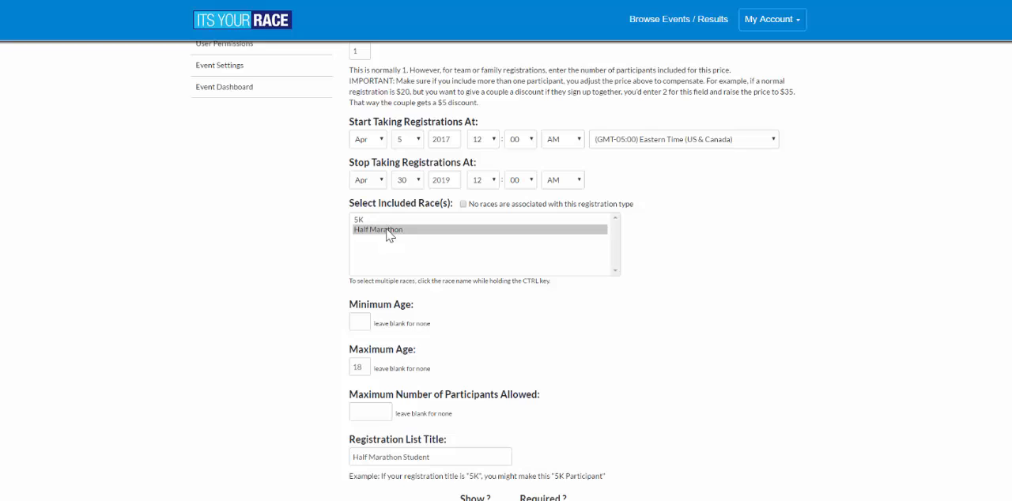
pyautogui.scroll(-3, 641, 368)
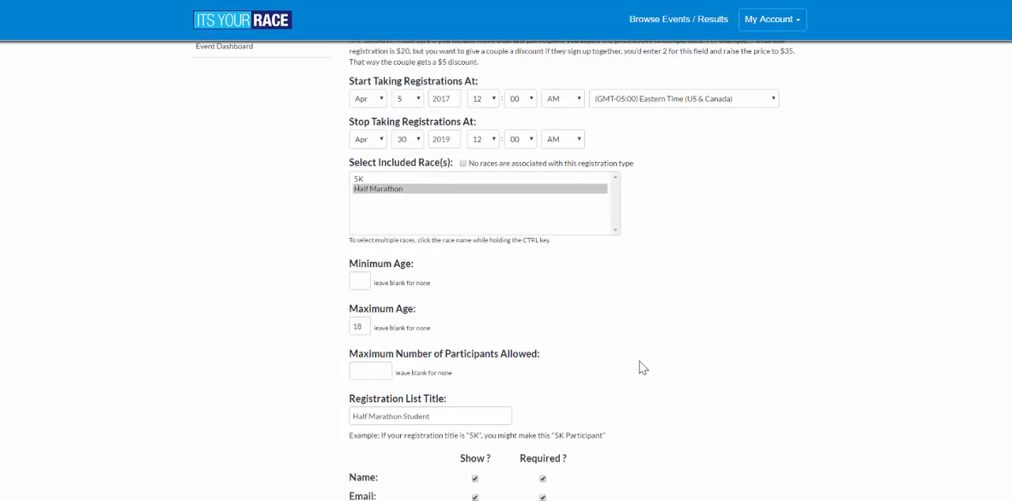
pyautogui.scroll(3, 341, 195)
pyautogui.click(364, 367)
pyautogui.press('BackSpace')
pyautogui.write('7')
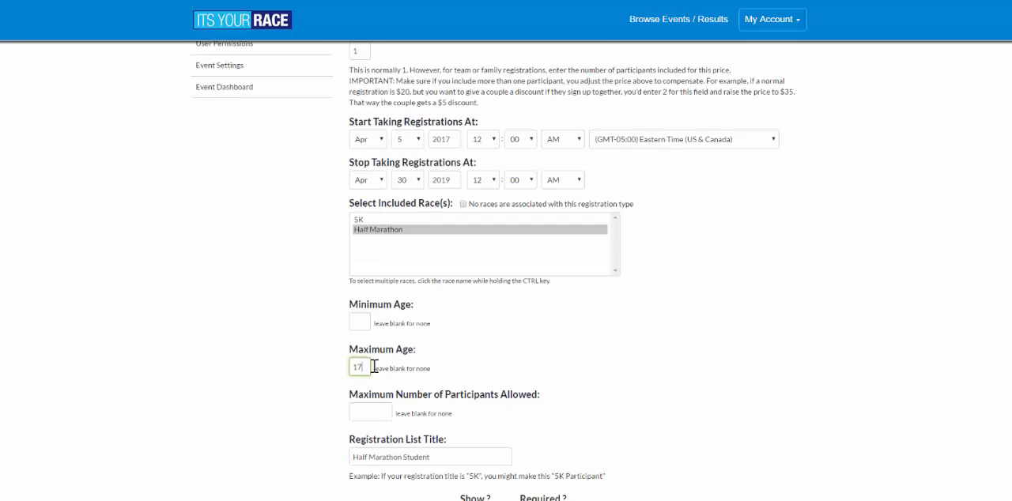
# - Set the Half Marathon Student registration type's display order to 2 and save it
pyautogui.scroll(-3, 535, 379)
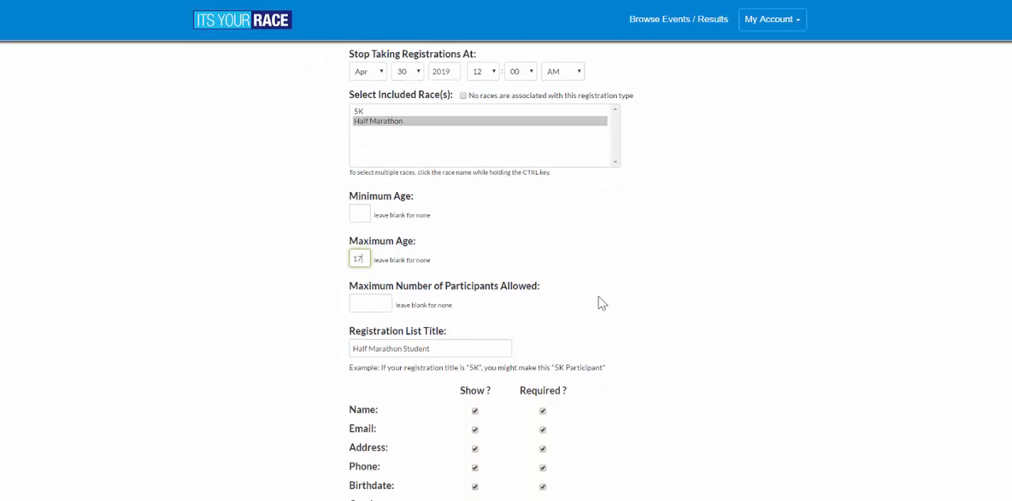
pyautogui.scroll(-3, 656, 356)
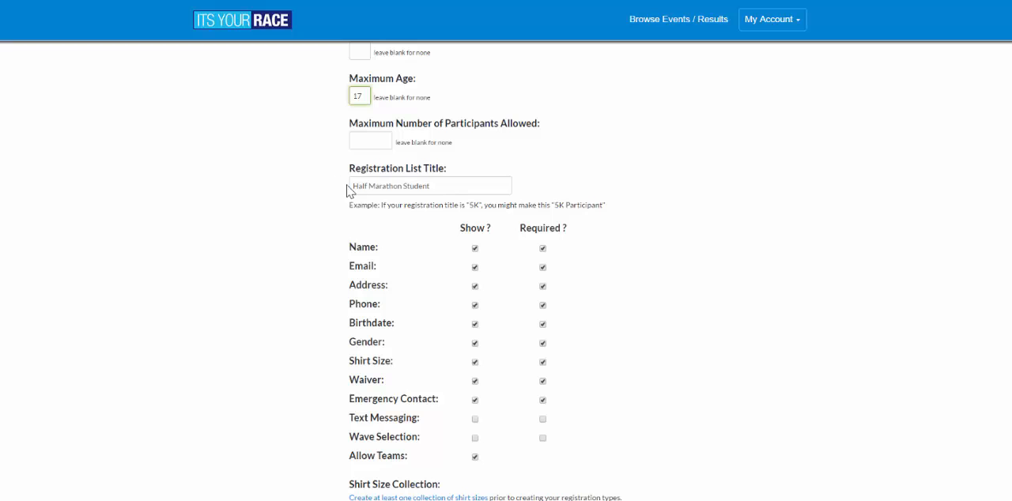
pyautogui.scroll(-1, 445, 393)
pyautogui.scroll(-2, 445, 393)
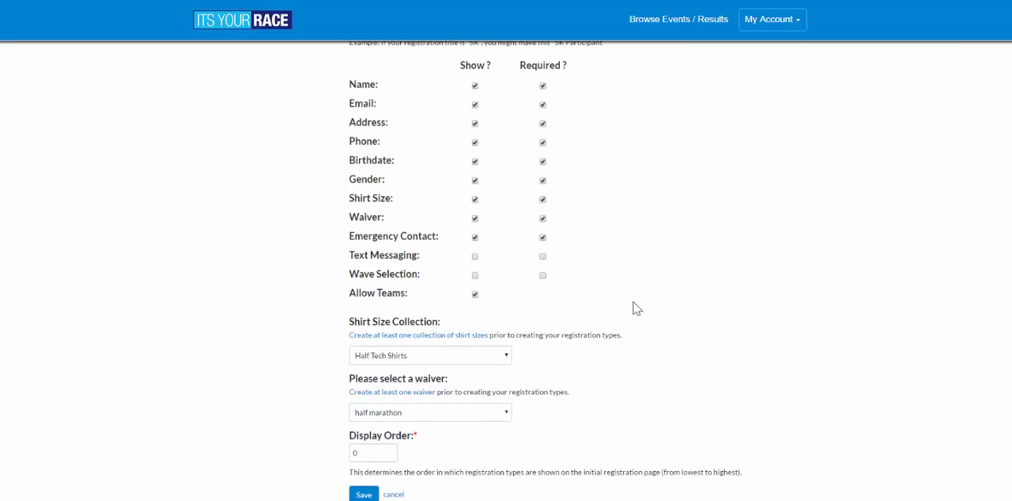
pyautogui.scroll(-2, 635, 307)
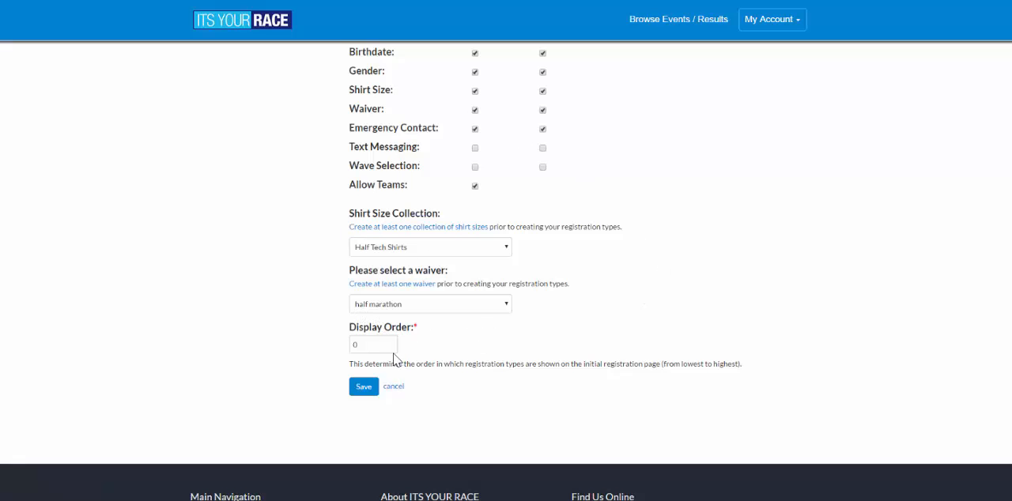
pyautogui.doubleClick(365, 345)
pyautogui.write('2')
pyautogui.click(362, 392)
pyautogui.click(362, 391)
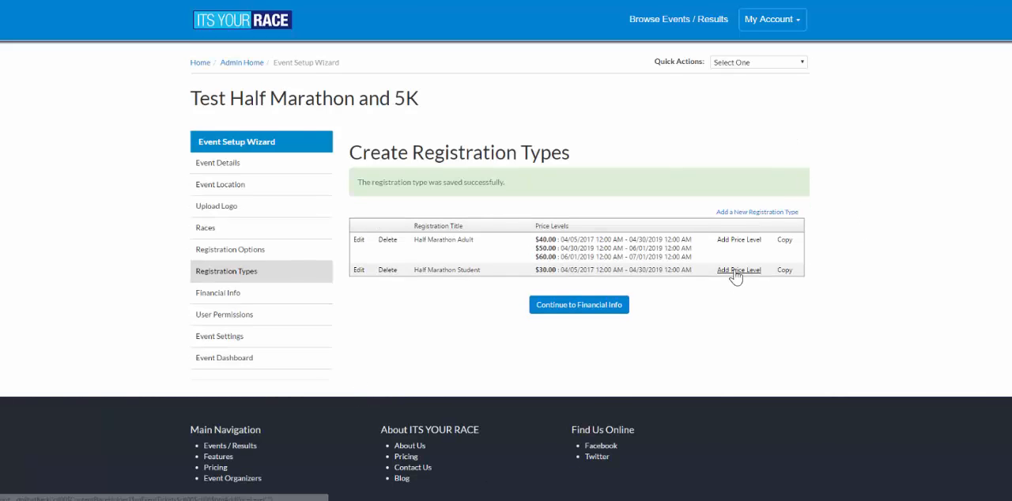
# - Start a new price level for Half Marathon Student with a price of 40 and a start date of Apr 30, 2019
pyautogui.click(736, 270)
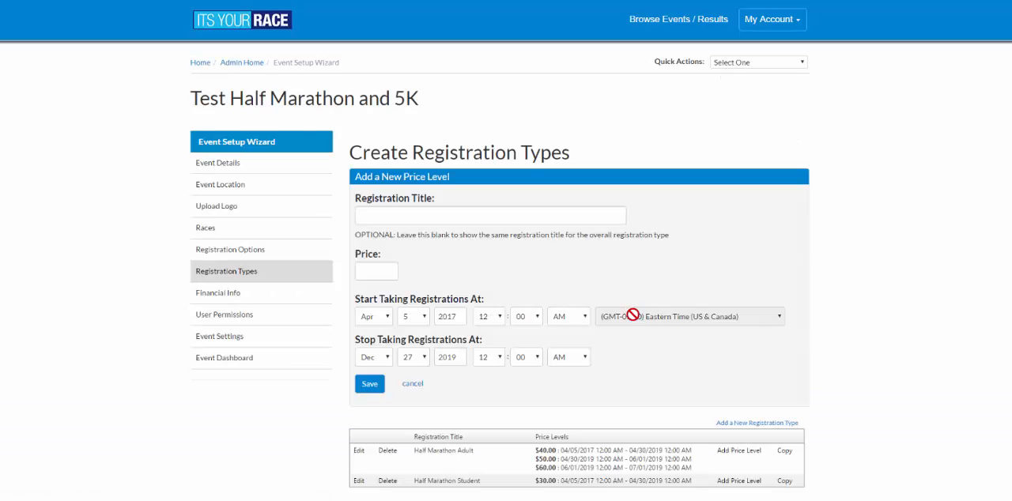
pyautogui.click(371, 271)
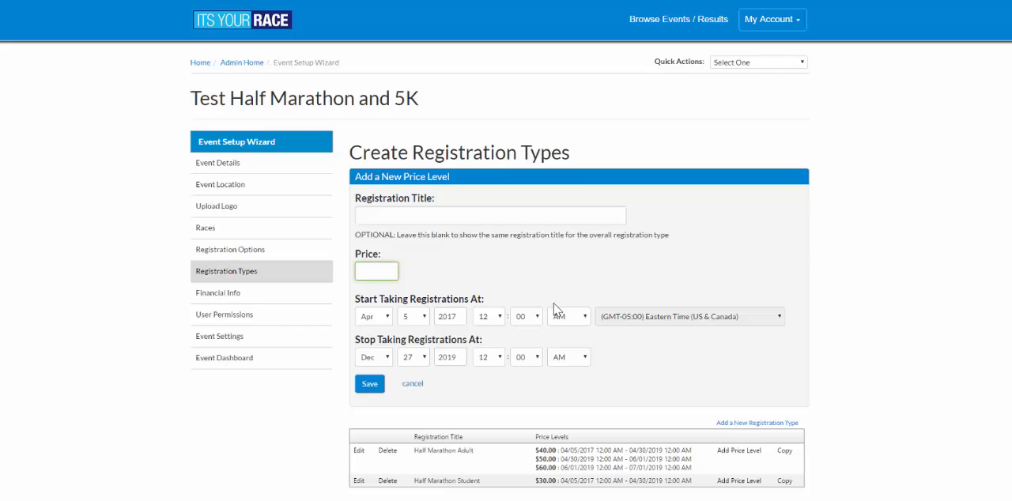
pyautogui.write('40')
pyautogui.click(418, 319)
pyautogui.scroll(-3, 417, 447)
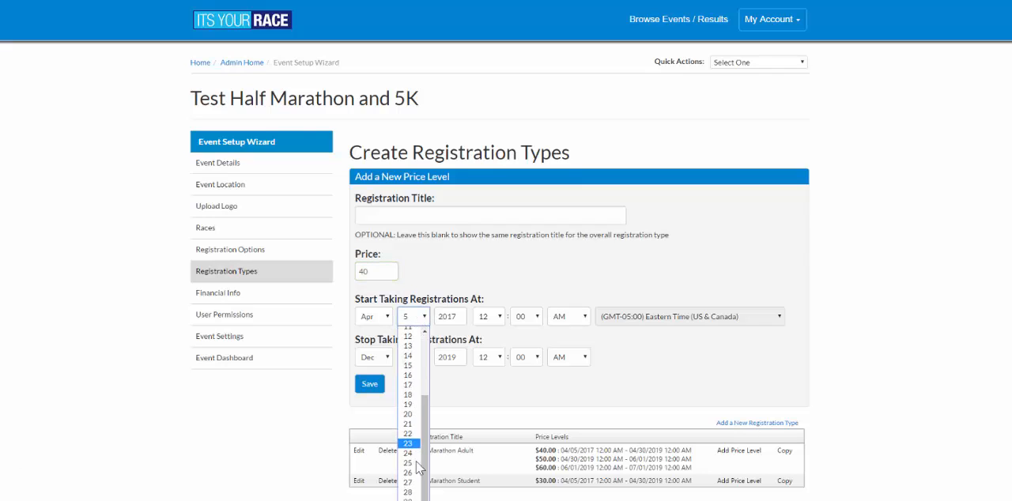
pyautogui.click(412, 500)
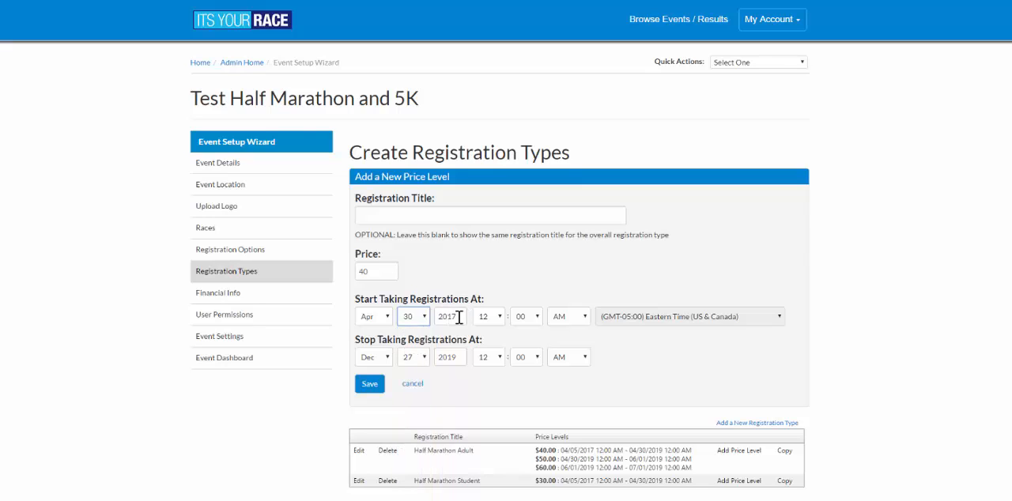
pyautogui.moveTo(458, 317); pyautogui.dragTo(447, 317)
pyautogui.write('19')
pyautogui.press('Tab')
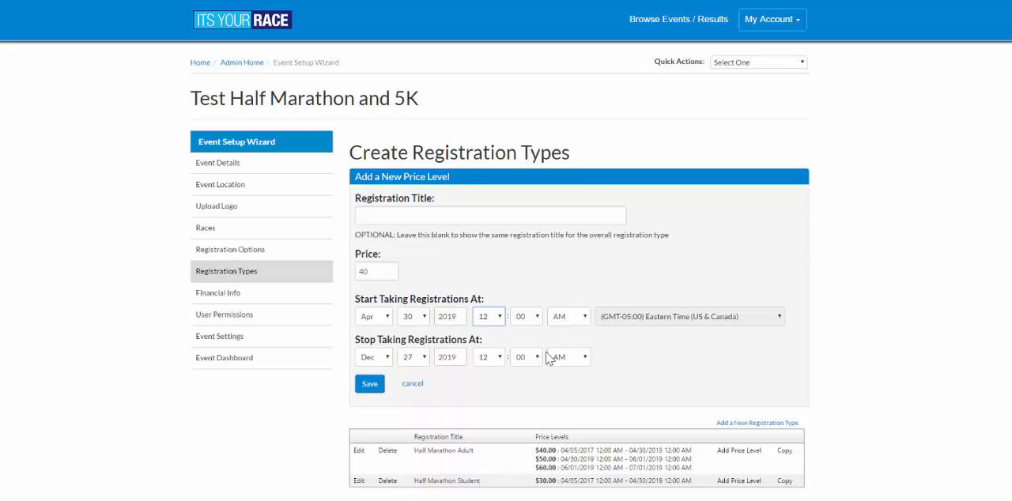
# - Set the 40-dollar student price level's stop date to Jun 1 and save it
pyautogui.click(365, 357)
pyautogui.click(365, 419)
pyautogui.click(412, 358)
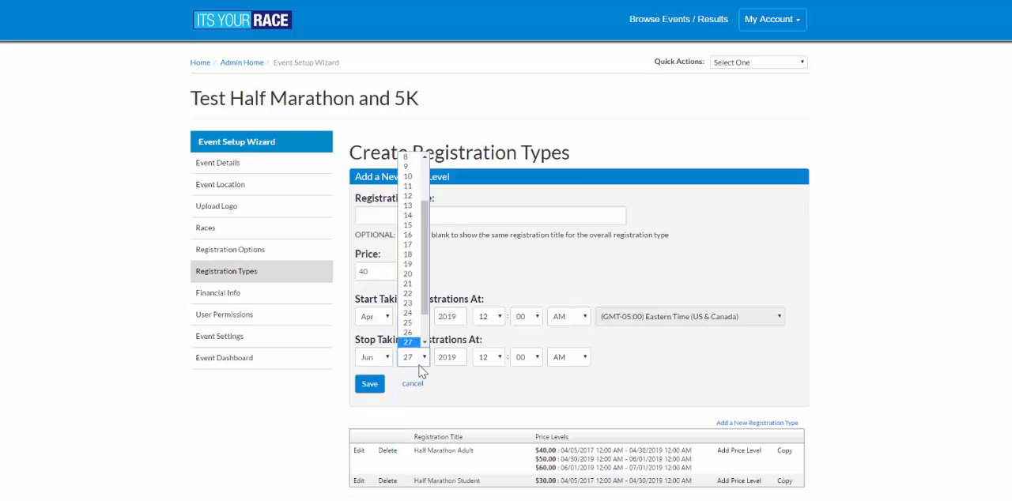
pyautogui.click(408, 158)
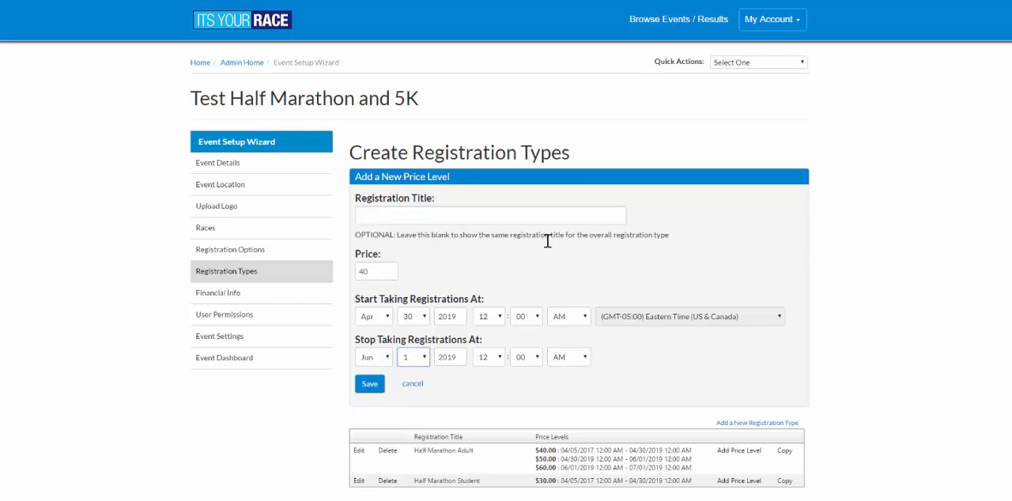
pyautogui.click(370, 386)
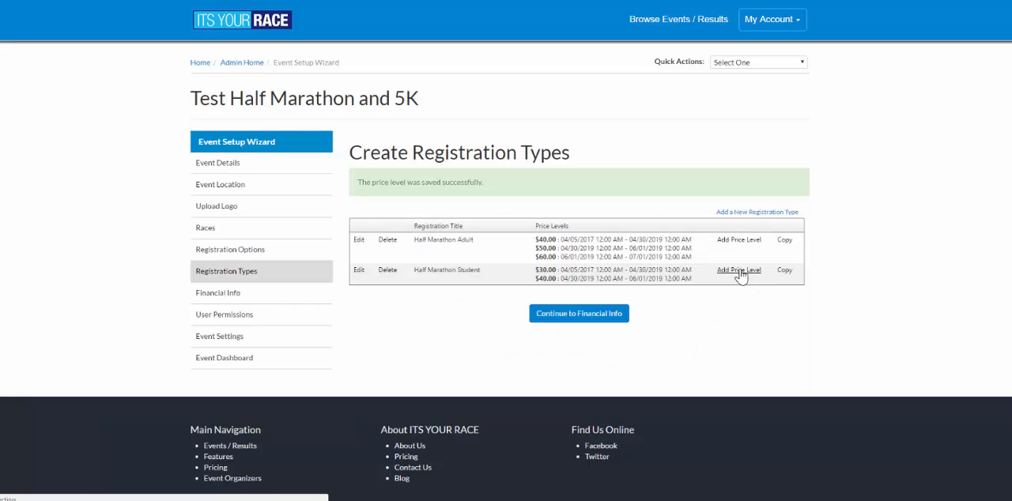
# - Start another Half Marathon Student price level with a start date of Jun 1, 2019 and a stop month of Jul
pyautogui.click(741, 271)
pyautogui.click(413, 317)
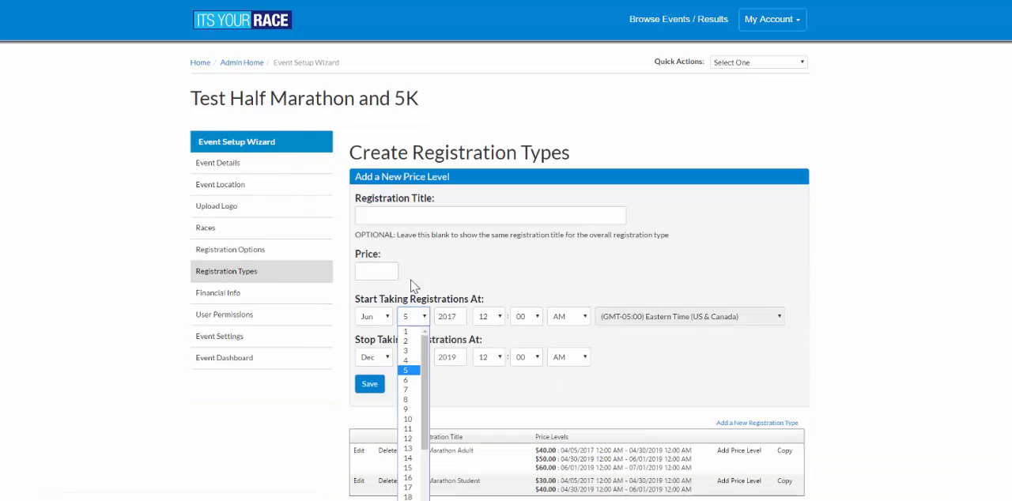
pyautogui.click(410, 331)
pyautogui.moveTo(449, 317); pyautogui.dragTo(474, 326)
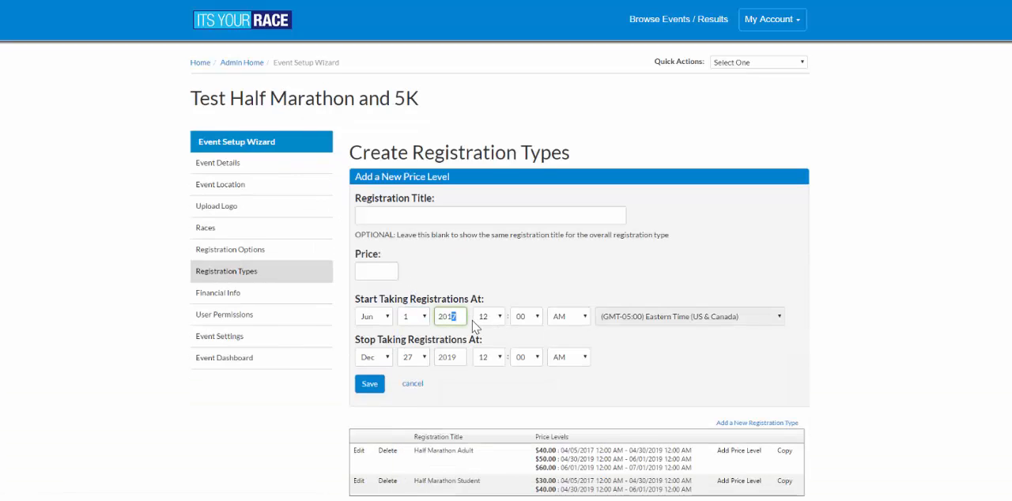
pyautogui.write('9')
pyautogui.click(376, 362)
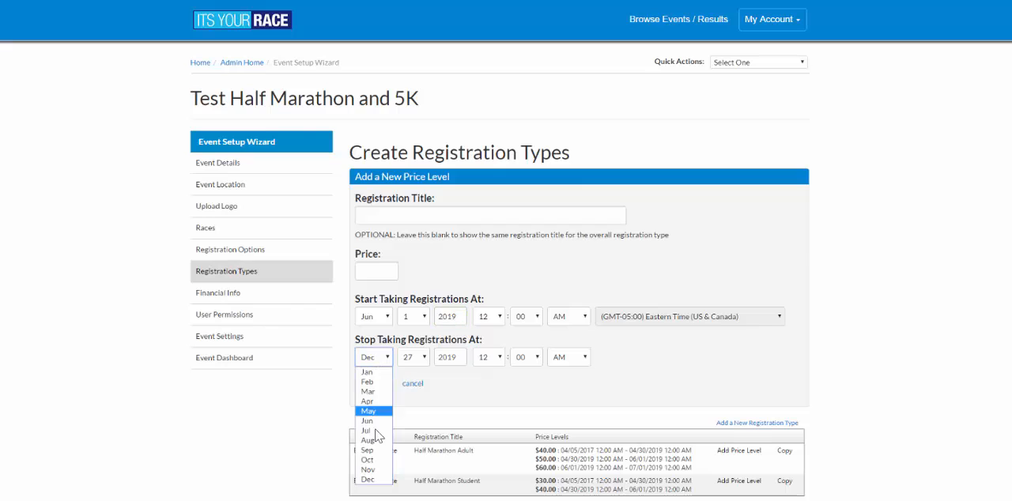
pyautogui.click(369, 432)
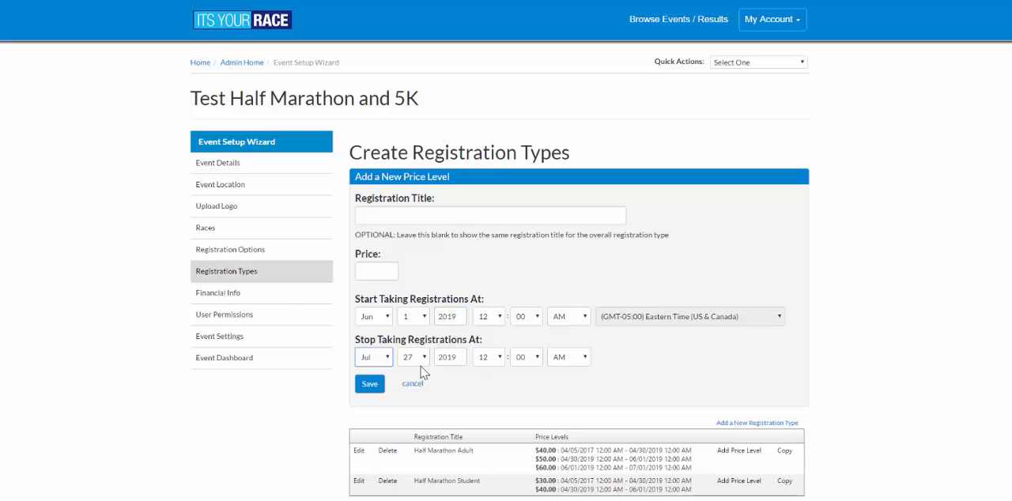
pyautogui.click(410, 357)
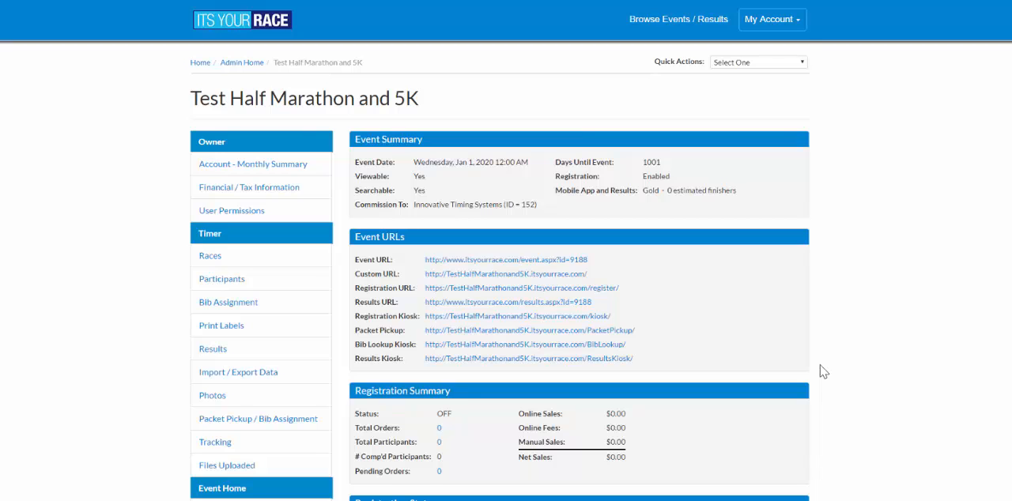
# - Open the Half Marathon Adult price levels from the event's registration types and examine their active dates and prices
pyautogui.scroll(-3, 822, 372)
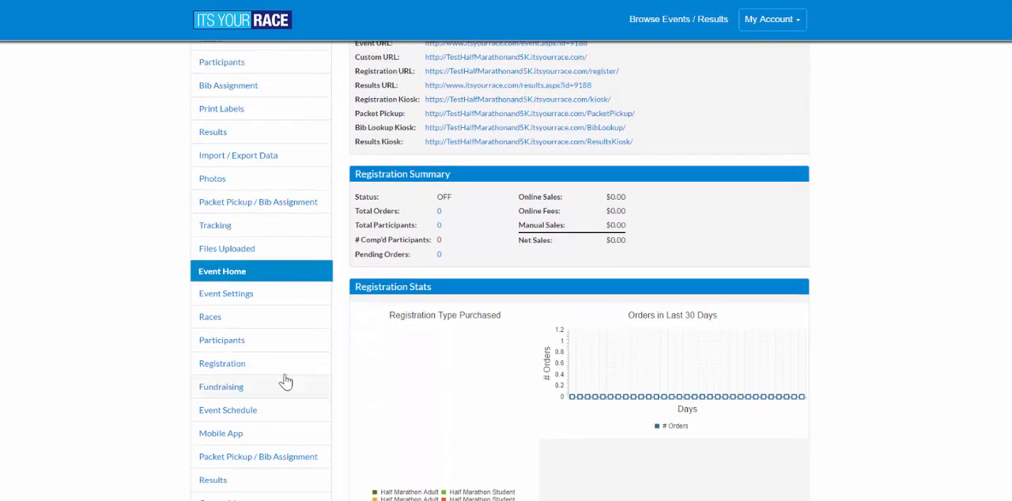
pyautogui.click(226, 371)
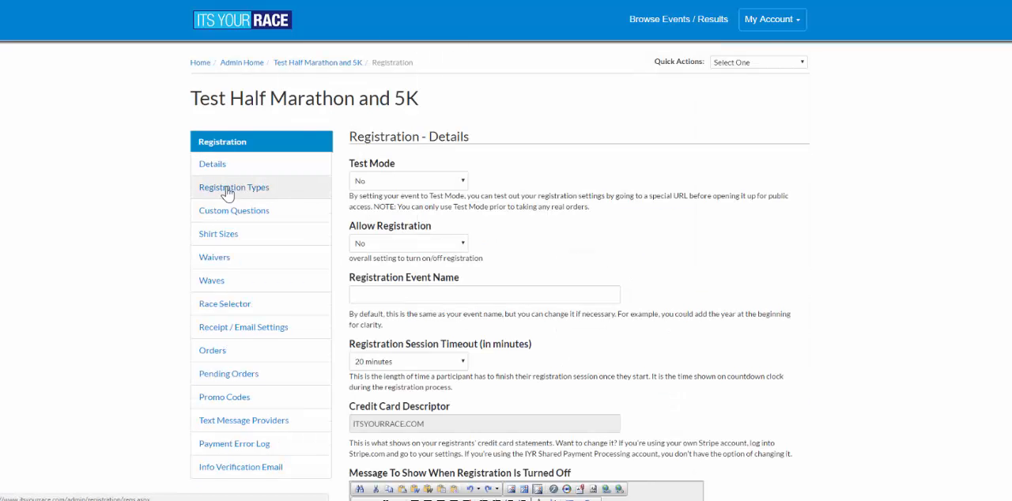
pyautogui.click(231, 193)
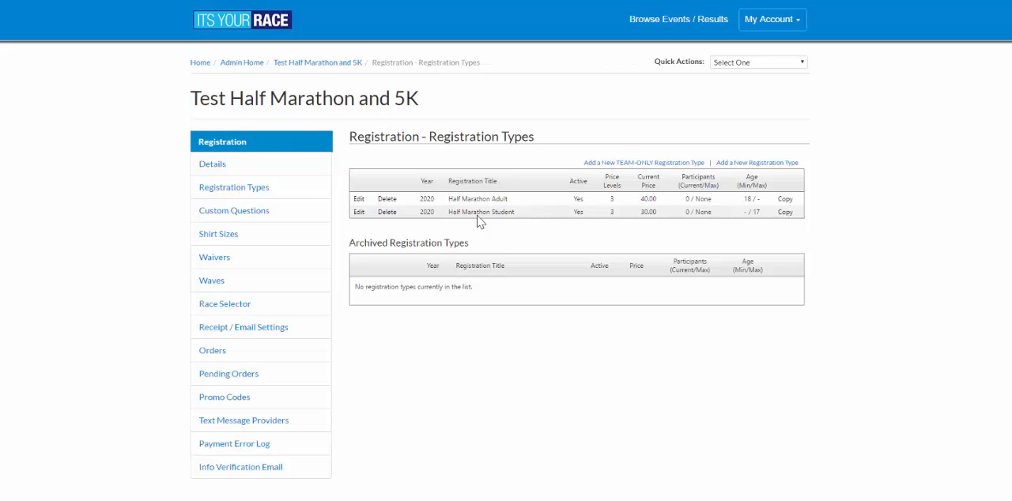
pyautogui.click(359, 200)
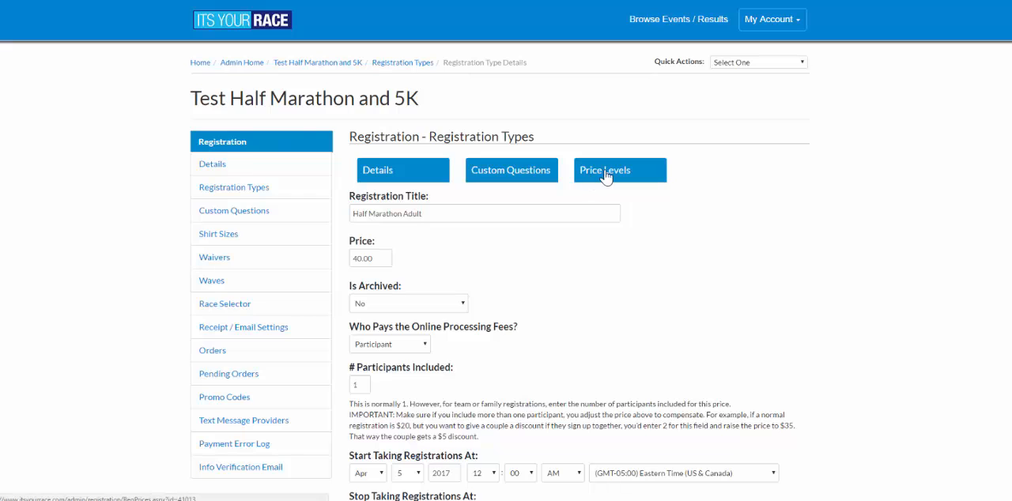
pyautogui.click(606, 174)
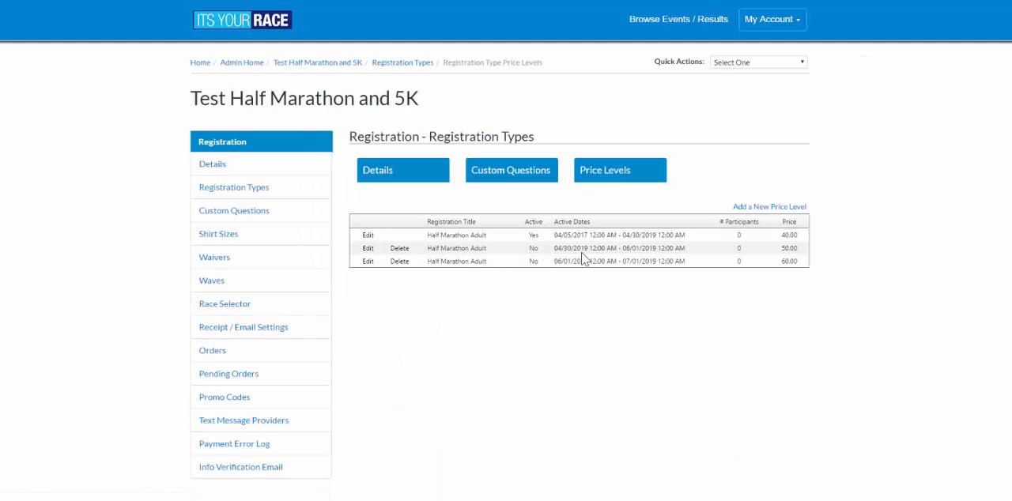
pyautogui.moveTo(530, 240); pyautogui.dragTo(699, 241)
pyautogui.click(699, 240)
pyautogui.moveTo(778, 237); pyautogui.dragTo(813, 239)
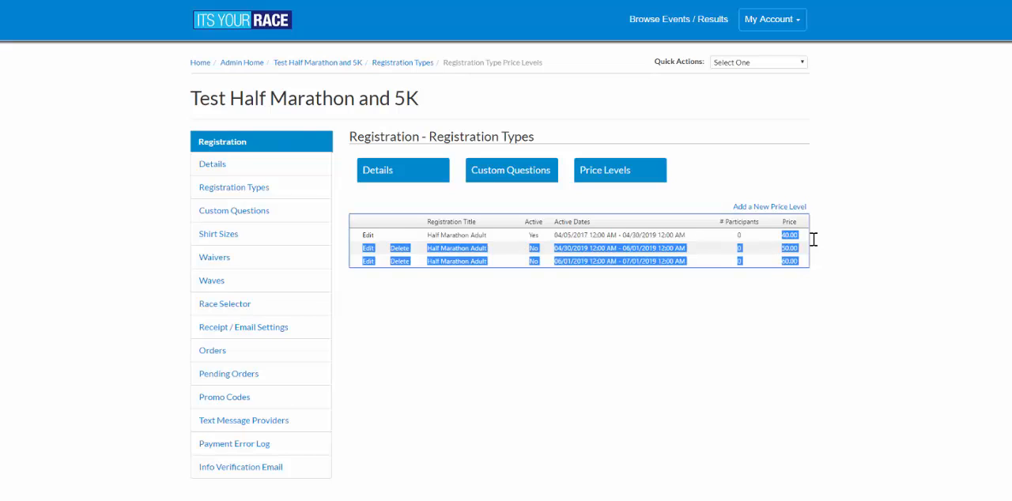
pyautogui.click(809, 242)
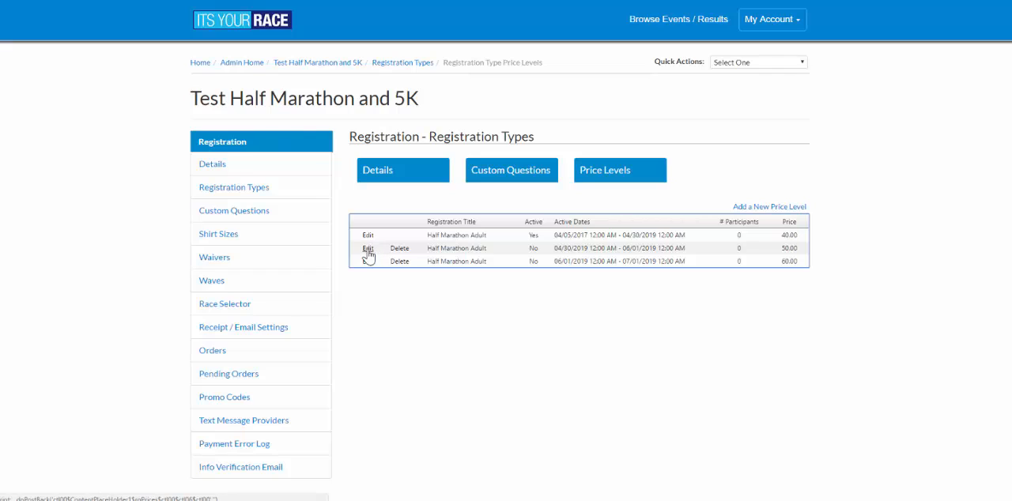